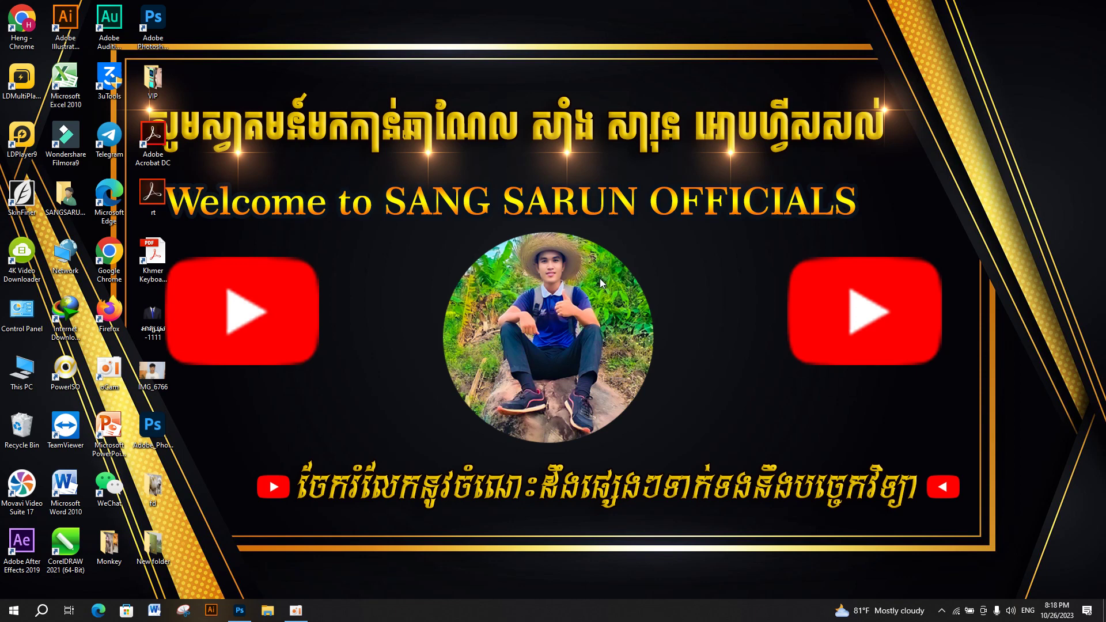
Step: Refresh the desktop twice and preview the IMG_6766 portrait photo
right_click(617, 213)
left_click(655, 246)
right_click(508, 97)
left_click(534, 130)
double_click(159, 360)
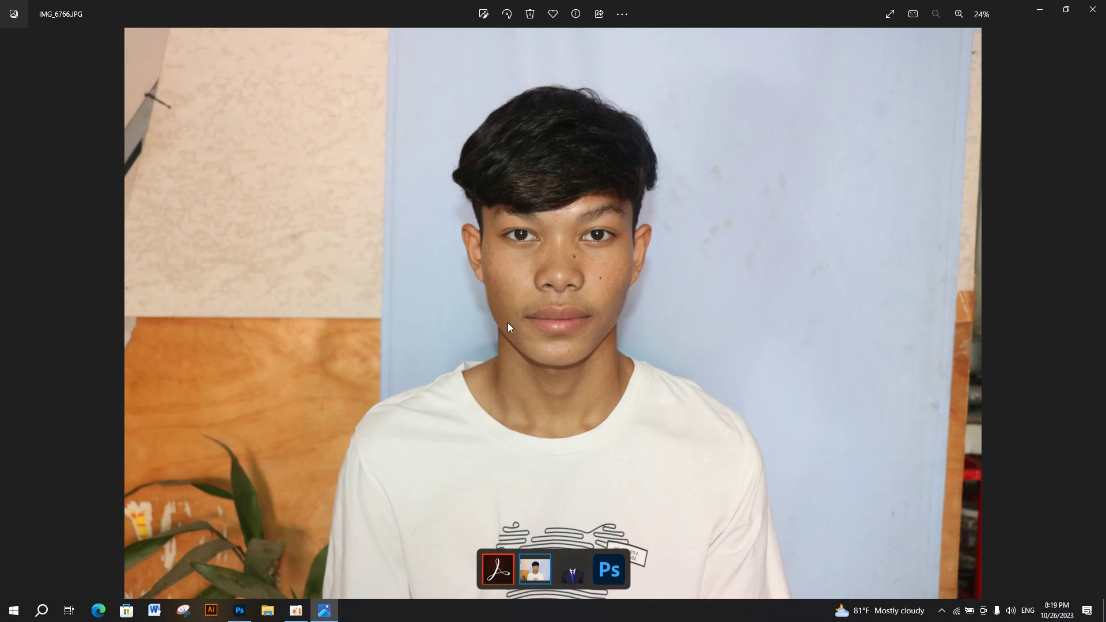
left_click(1091, 10)
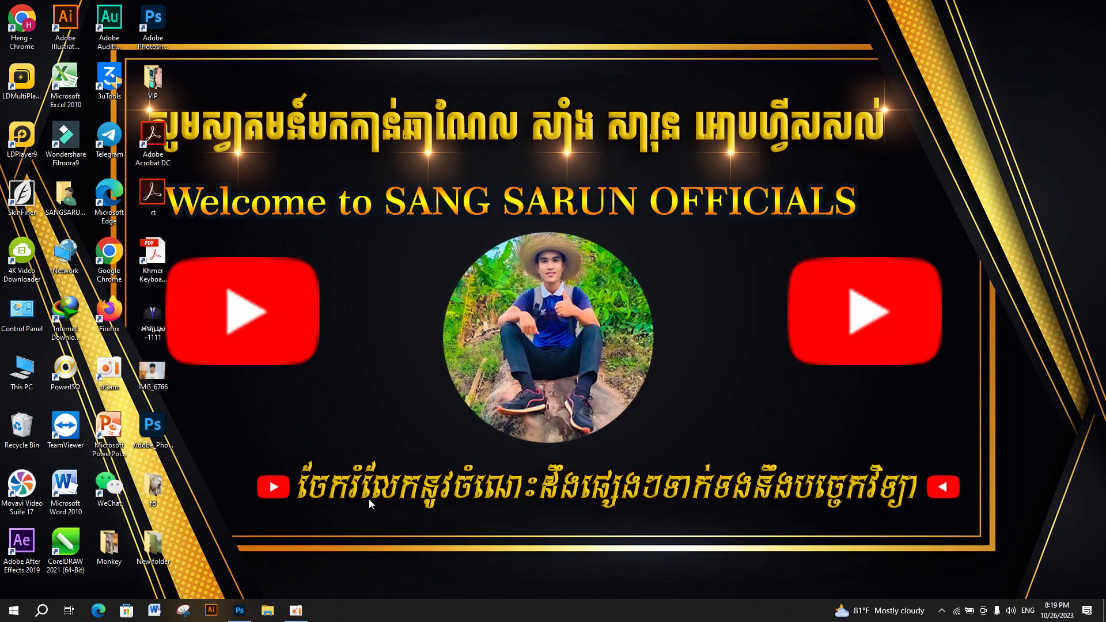
Step: Open IMG_6766.JPG from the Desktop in Photoshop as a 6000 × 4000 px document
left_click(240, 610)
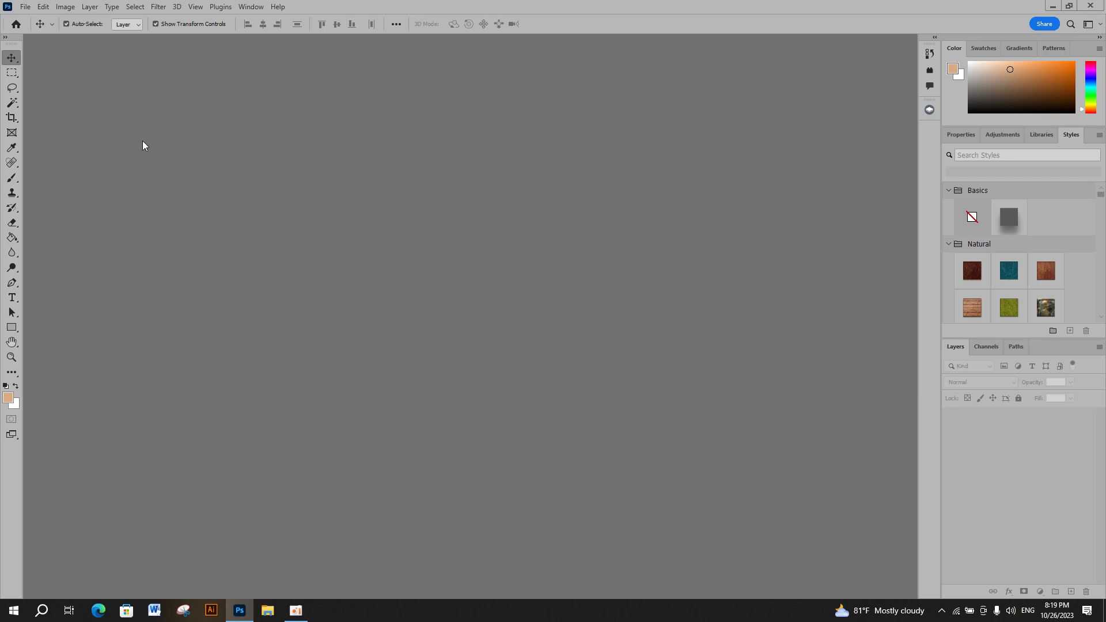
left_click(26, 7)
left_click(53, 31)
scroll(252, 144, "down", 1)
scroll(253, 149, "down", 2)
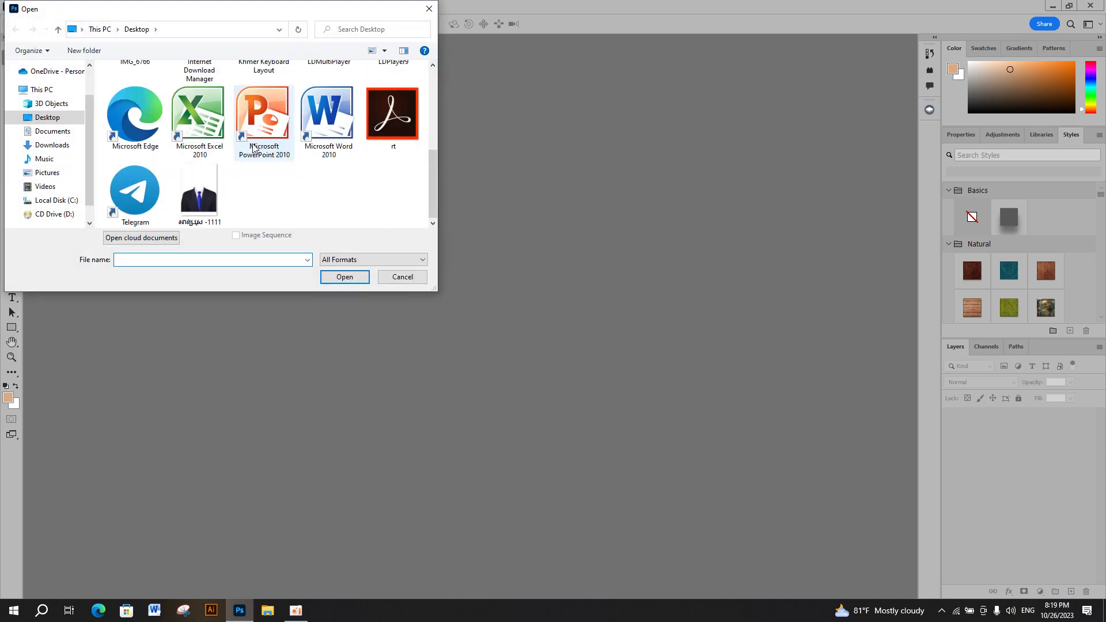
scroll(254, 149, "up", 1)
left_click(142, 93)
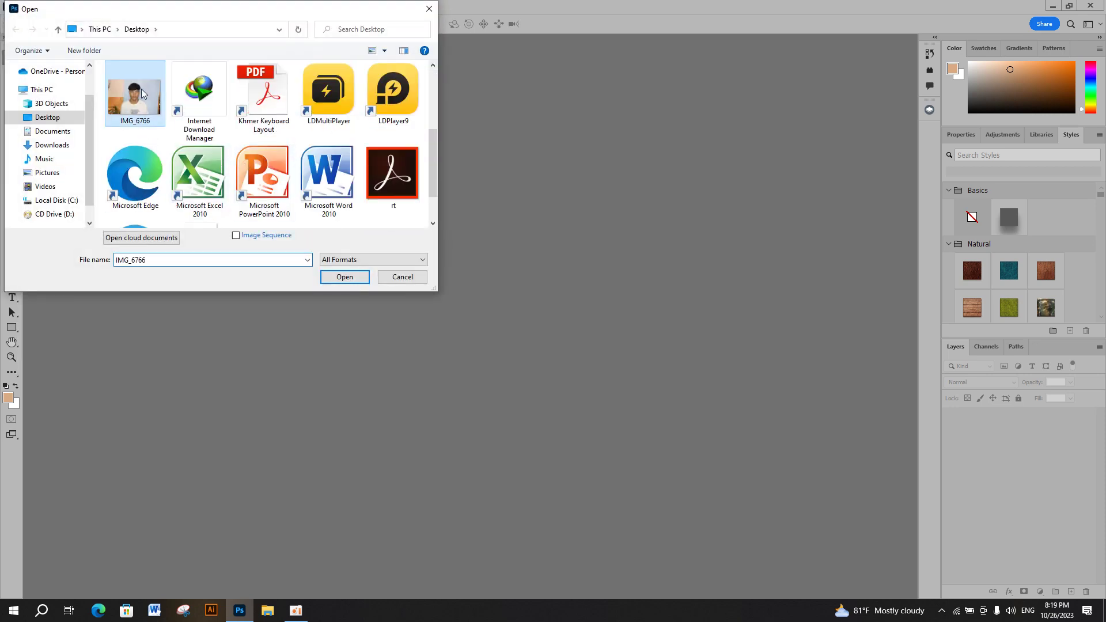
left_click(334, 276)
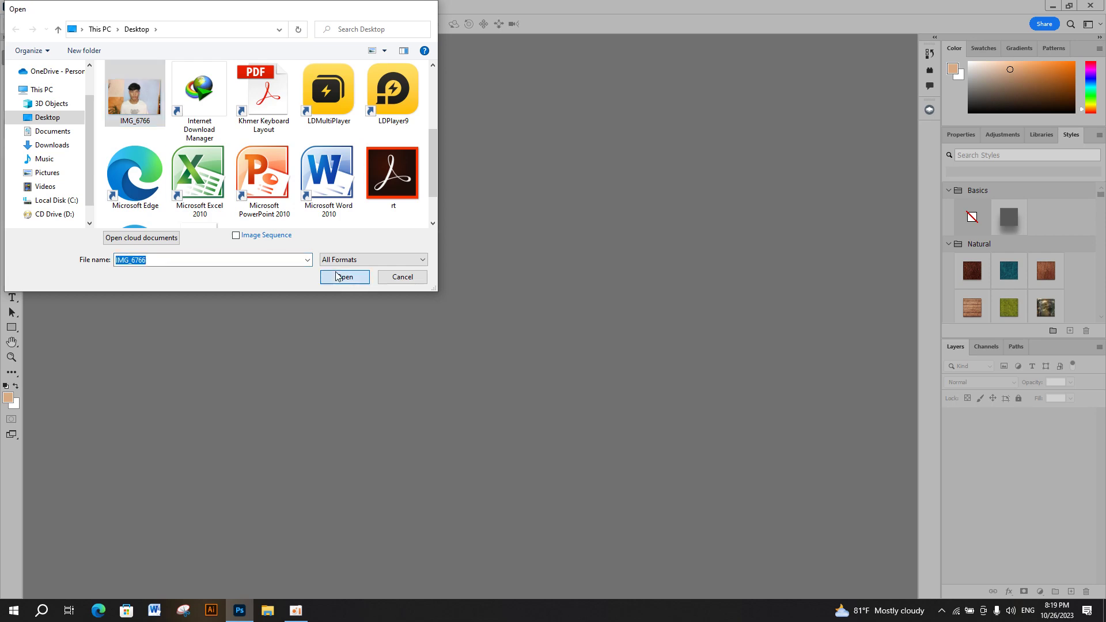
scroll(608, 325, "up", 1)
scroll(601, 338, "up", 1)
scroll(582, 341, "down", 2)
scroll(553, 340, "up", 2)
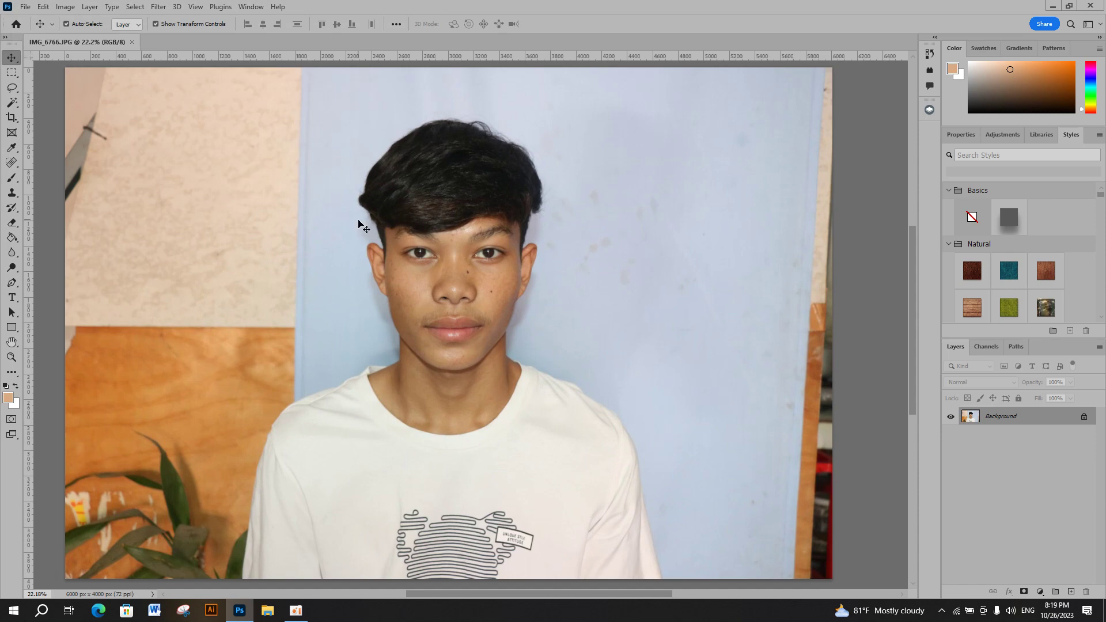
scroll(358, 220, "down", 2)
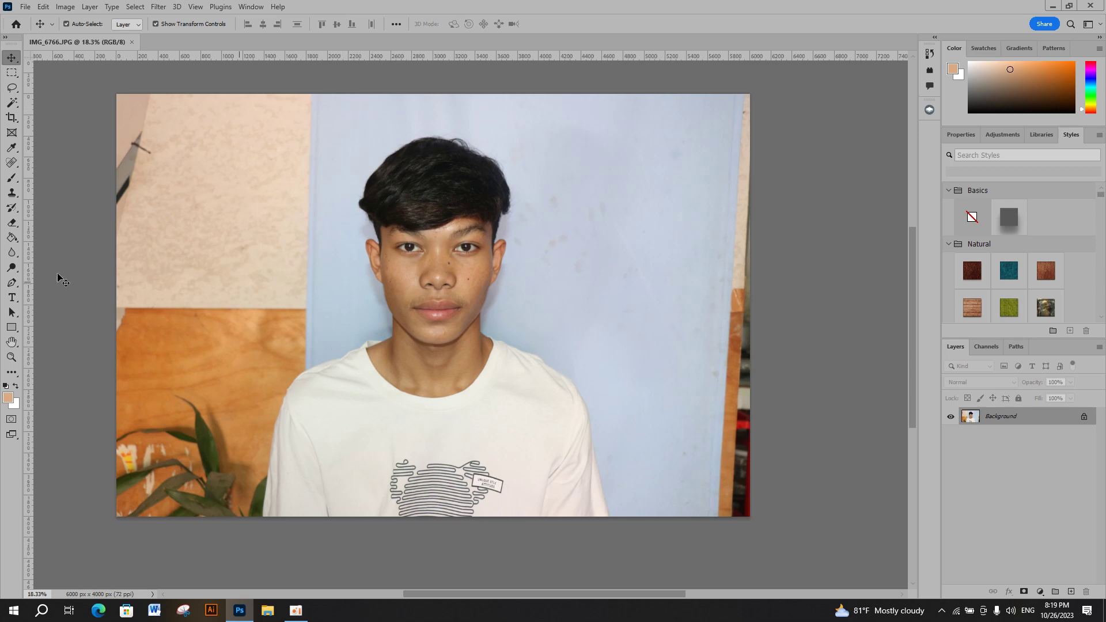
Step: Crop to 3.5 × 4.5 cm at 300 resolution (1050 × 1350 px), head near the top
left_click(12, 118)
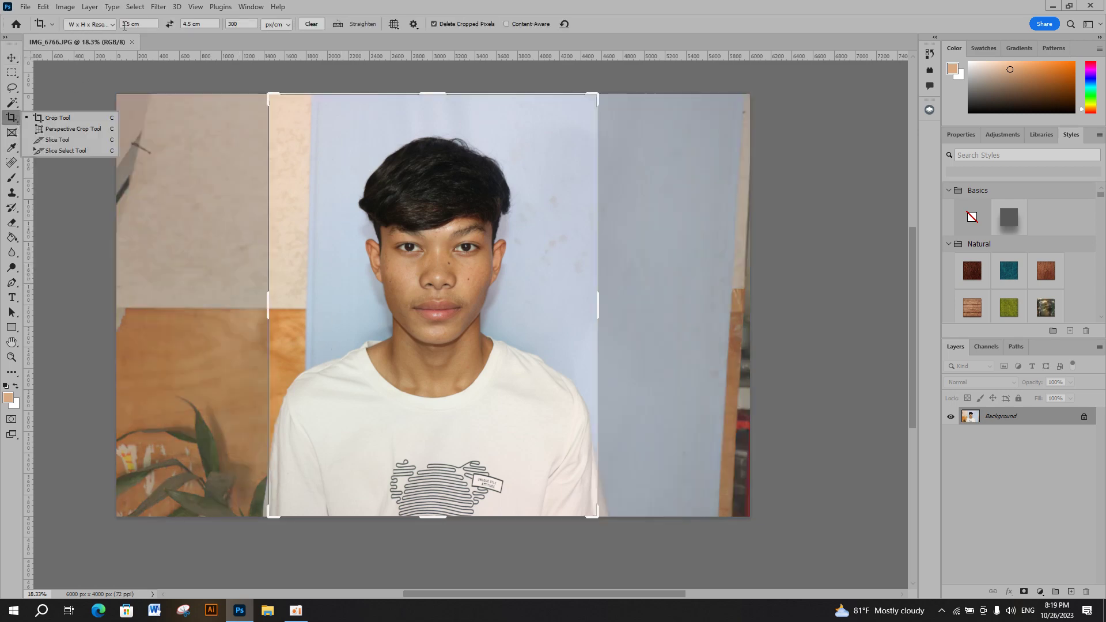
left_click(132, 23)
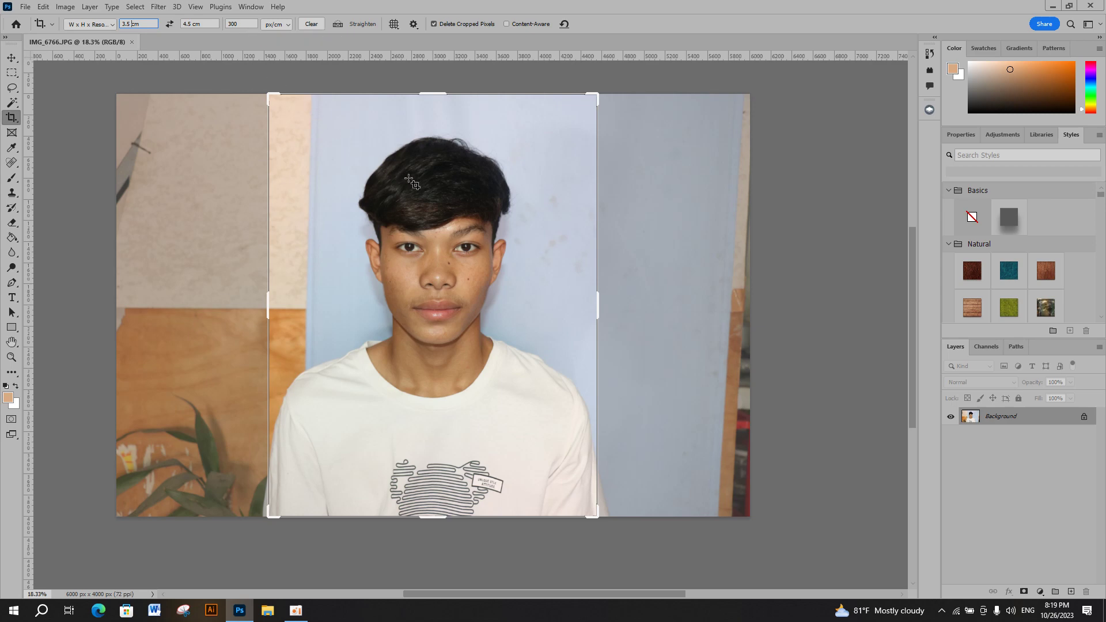
left_click_drag(409, 181, 423, 172)
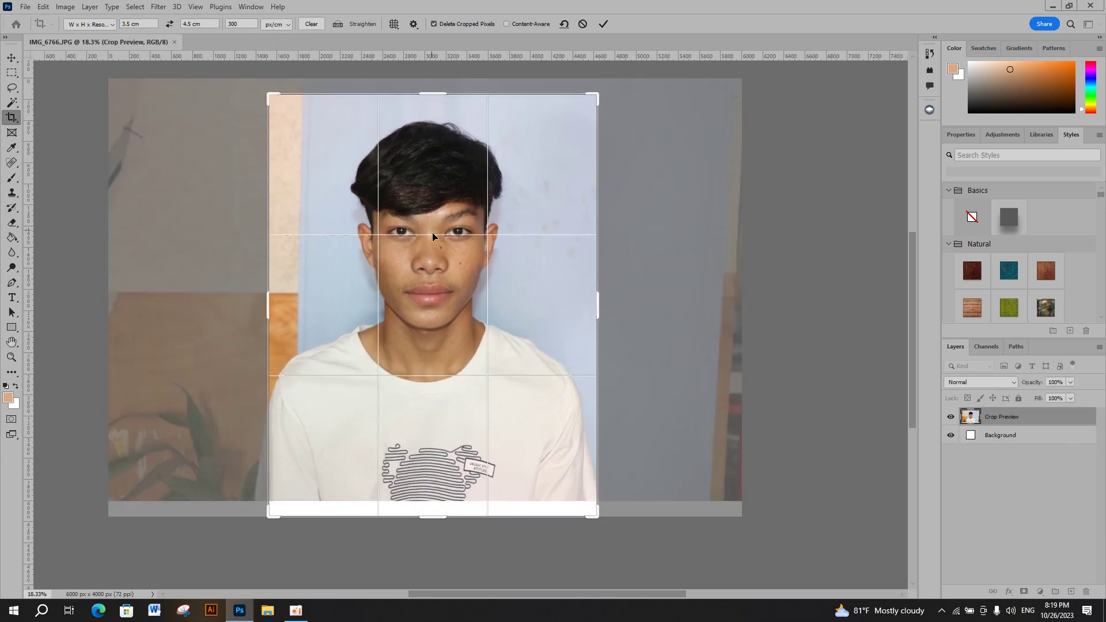
left_click_drag(436, 214, 438, 213)
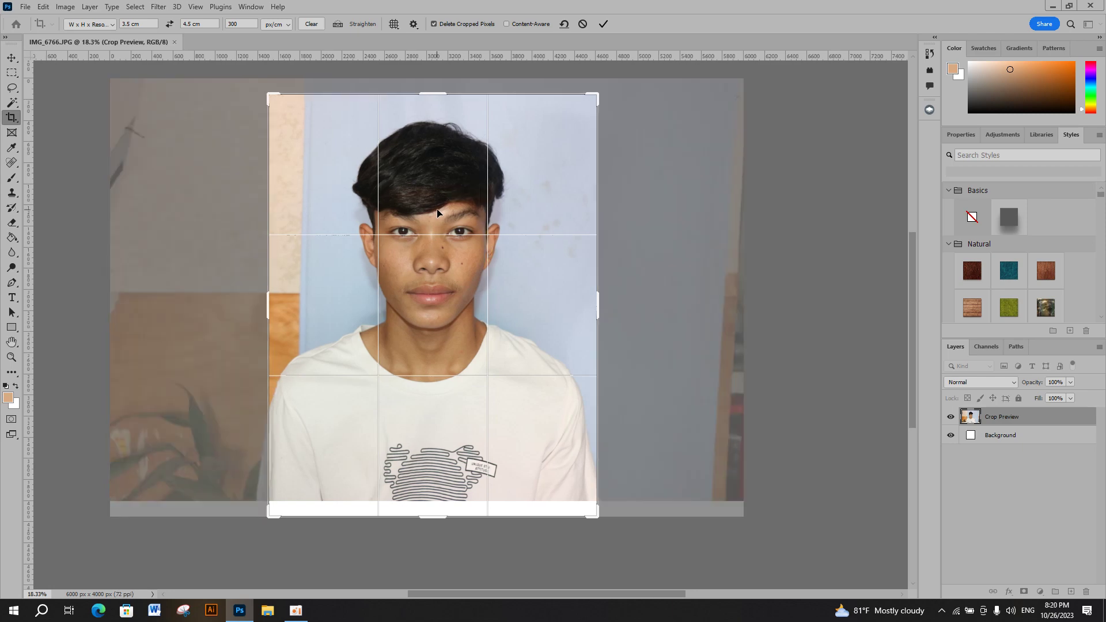
key("Return")
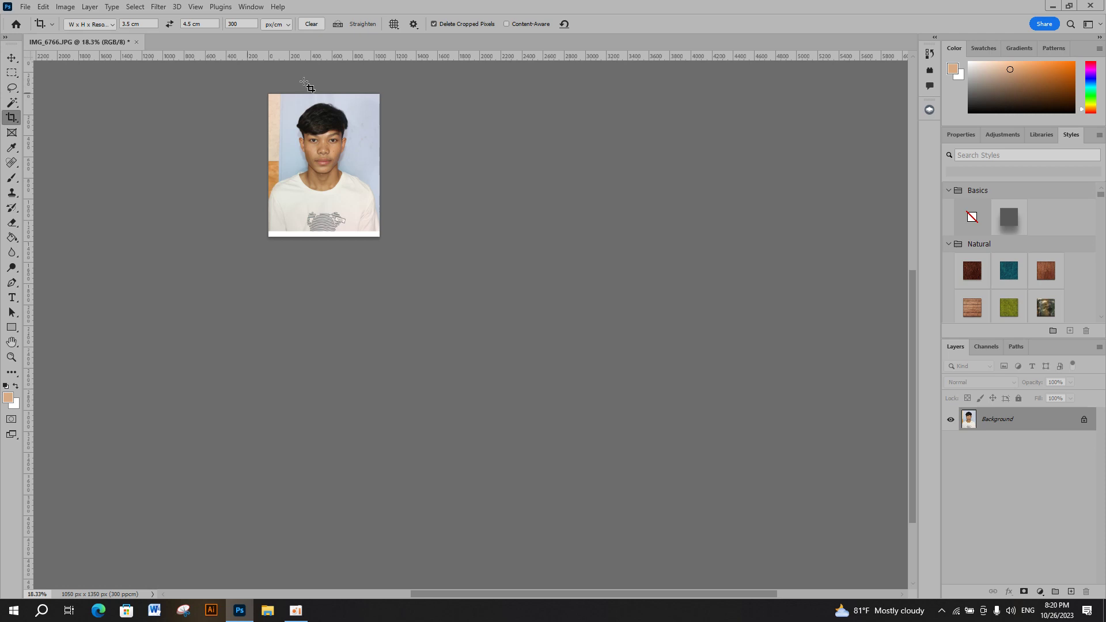
Step: Duplicate the Background layer as 'Background copy', leaving the original Background hidden
scroll(288, 71, "up", 2)
scroll(231, 75, "up", 2)
scroll(227, 136, "up", 2)
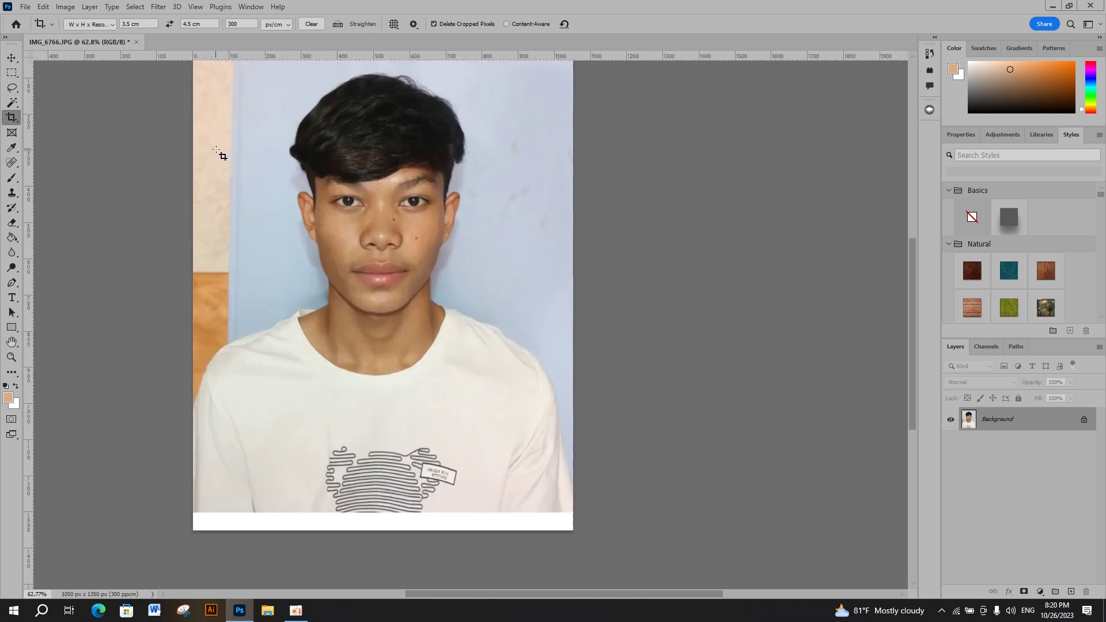
scroll(222, 156, "down", 2)
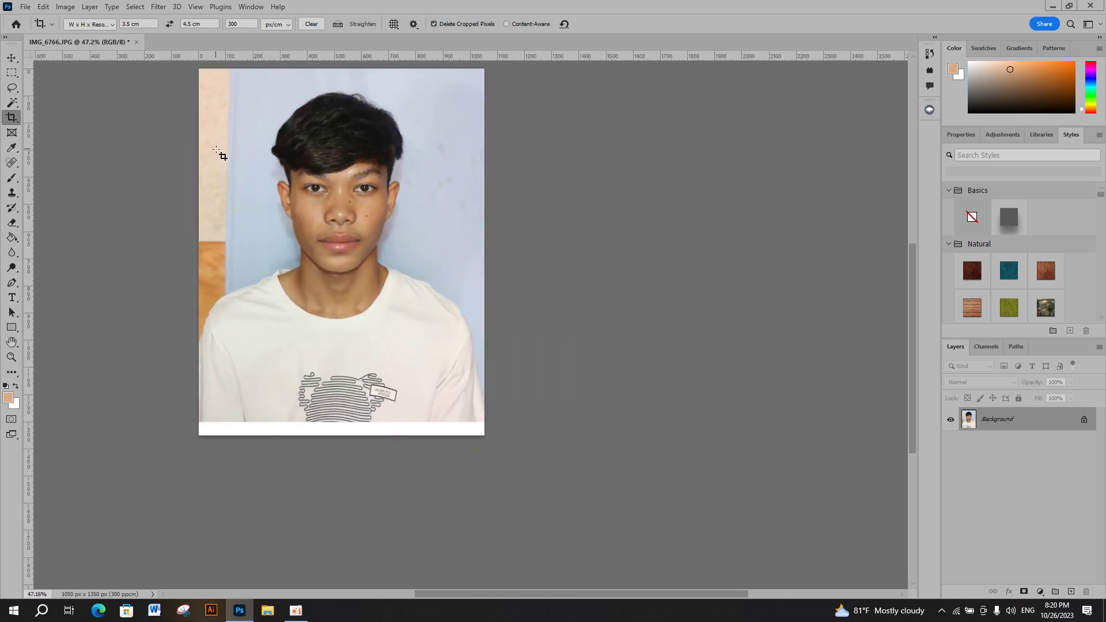
right_click(993, 423)
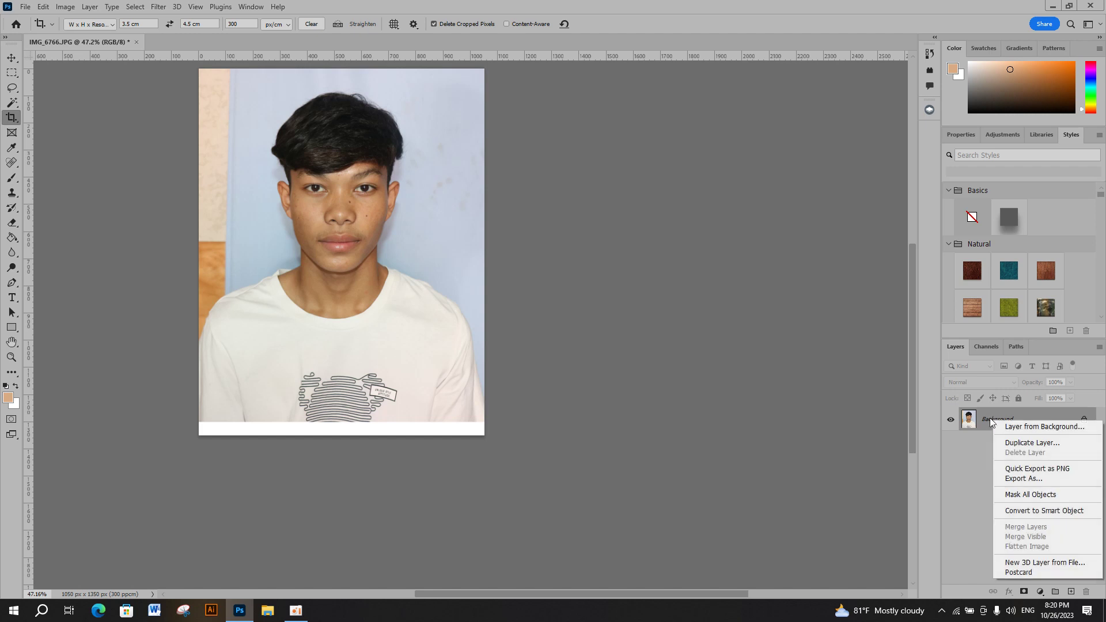
left_click(1043, 442)
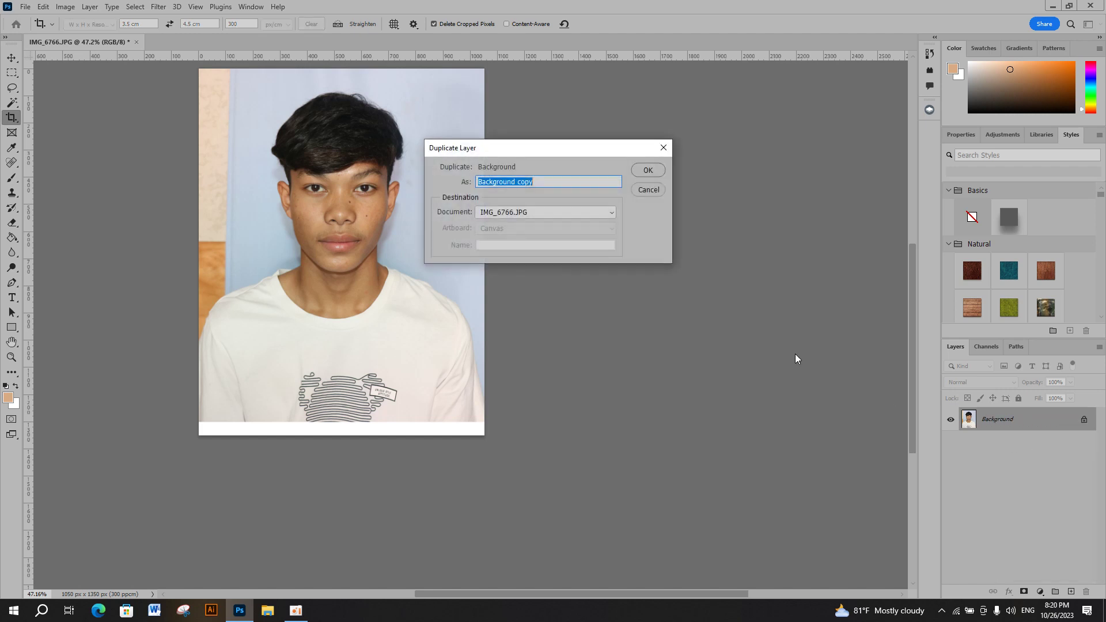
left_click(645, 170)
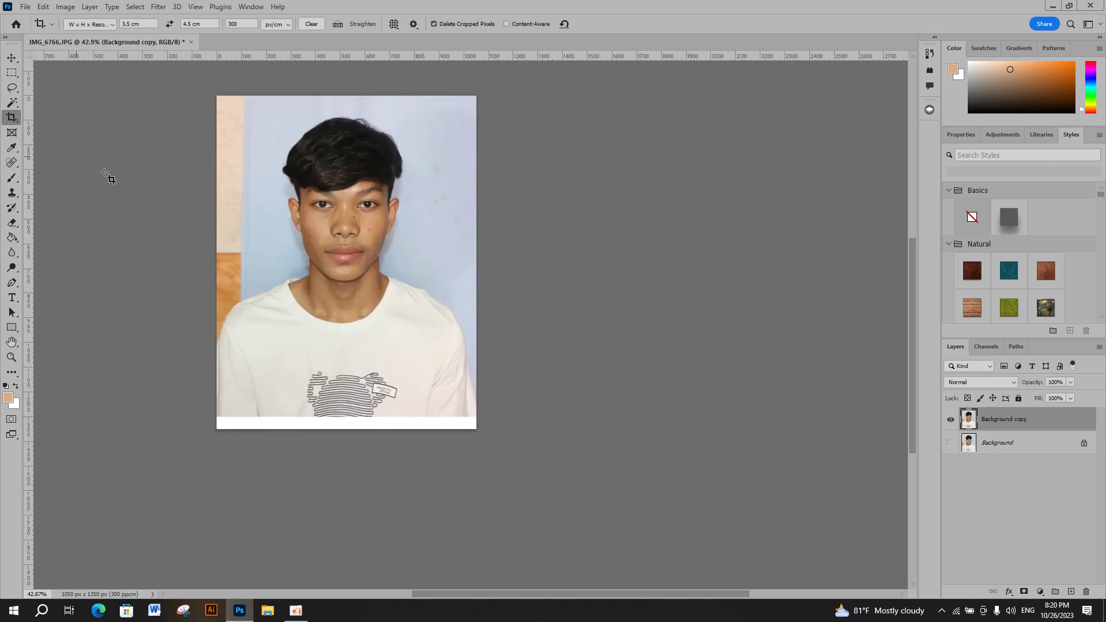
scroll(183, 196, "up", 2)
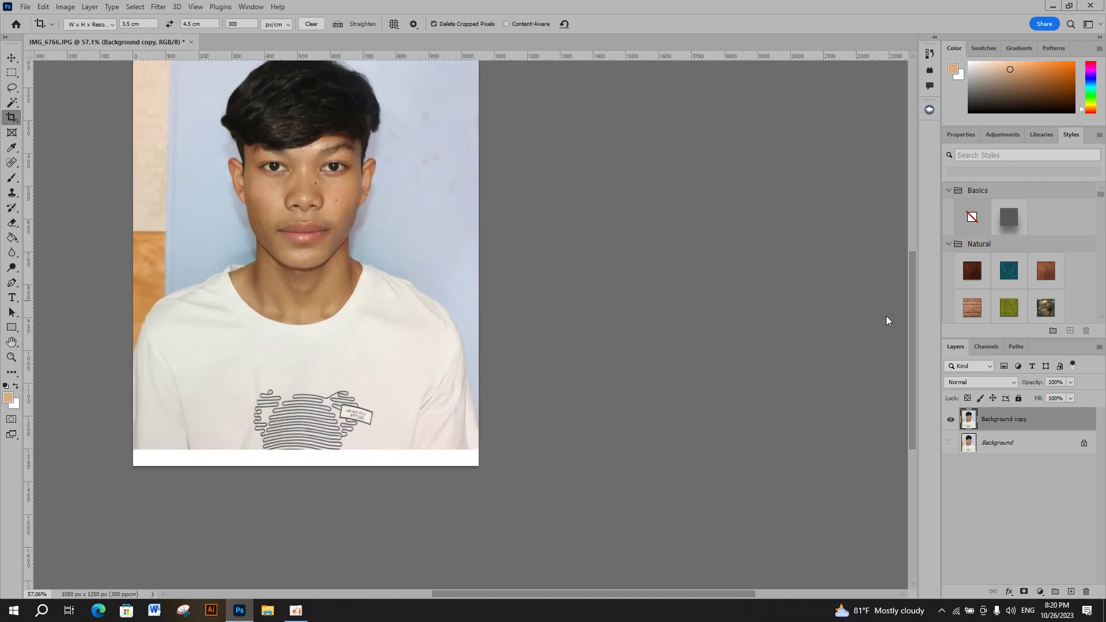
left_click_drag(539, 595, 476, 596)
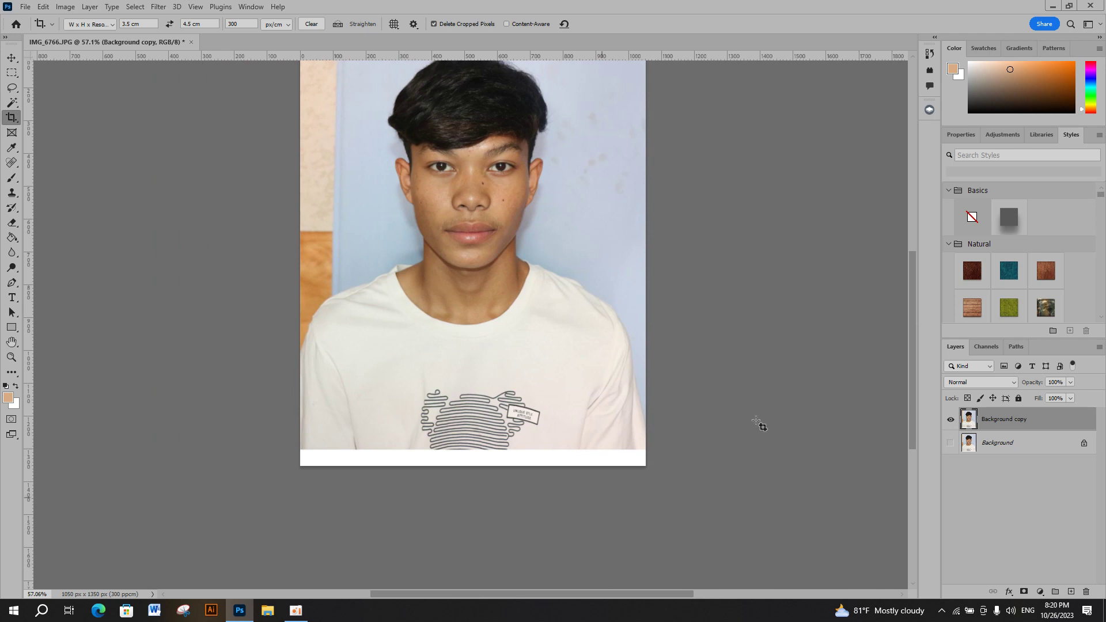
left_click_drag(911, 302, 909, 284)
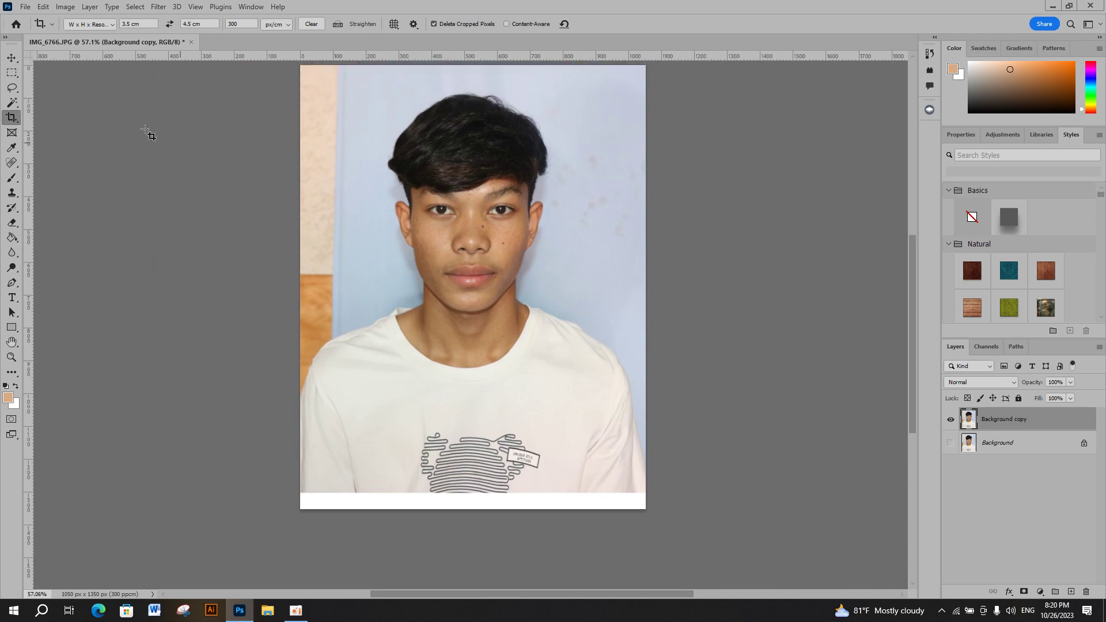
Step: Open the suit template image as a separate document
left_click(27, 8)
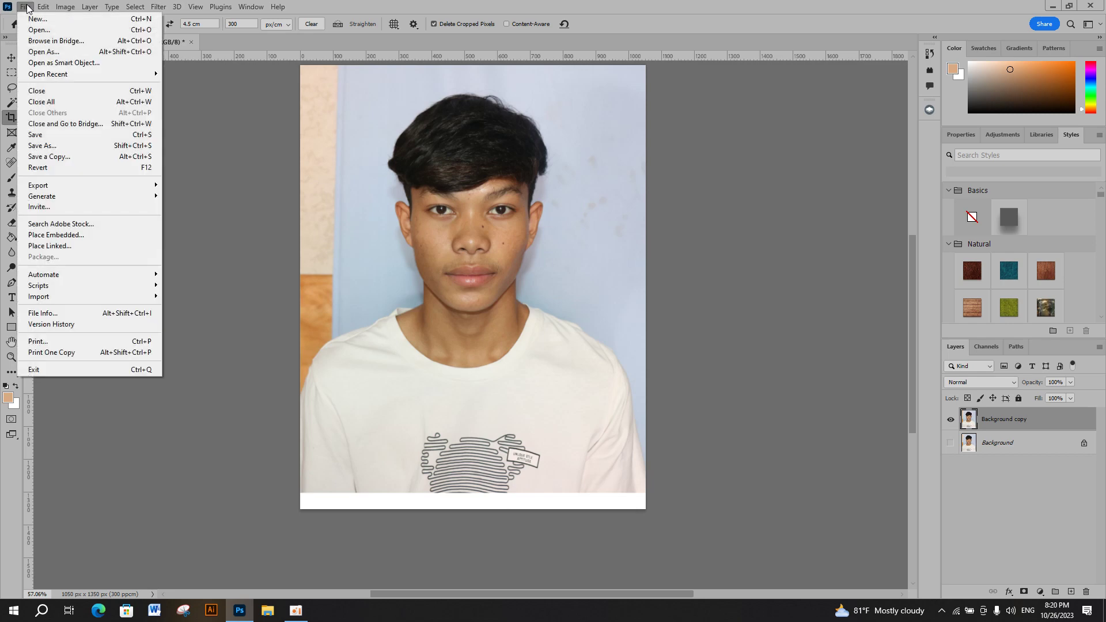
left_click(38, 29)
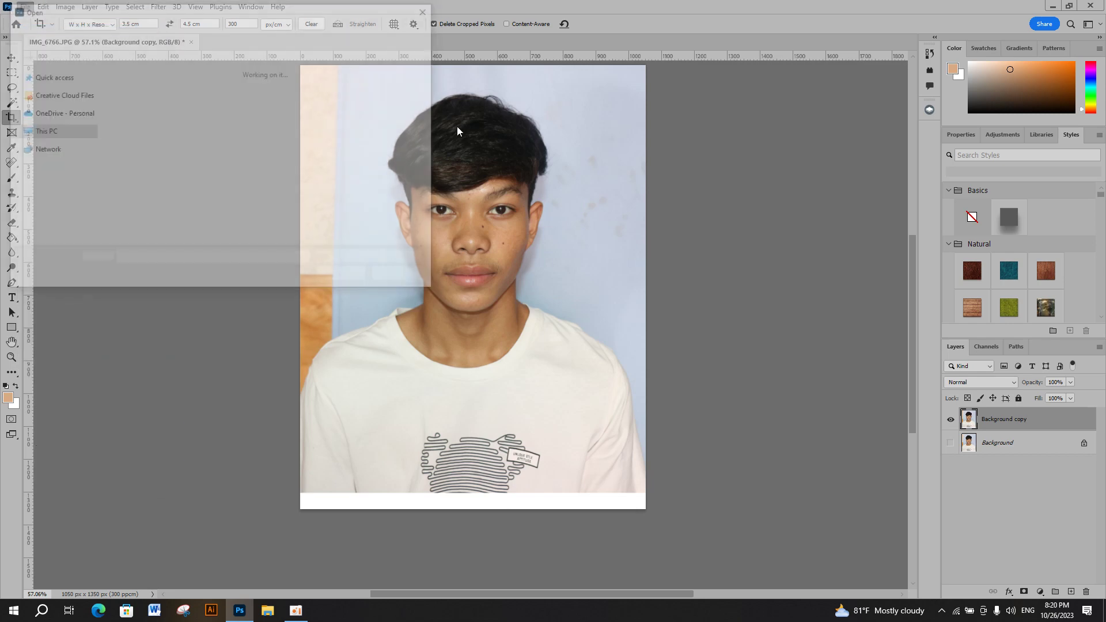
scroll(298, 135, "down", 3)
scroll(298, 135, "down", 1)
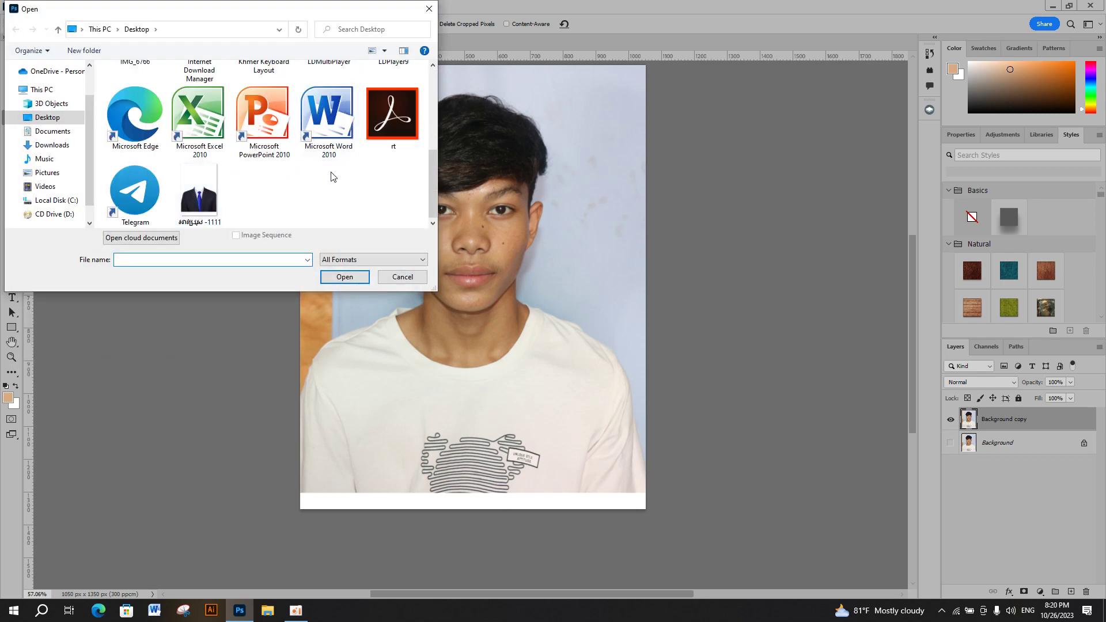
left_click(196, 192)
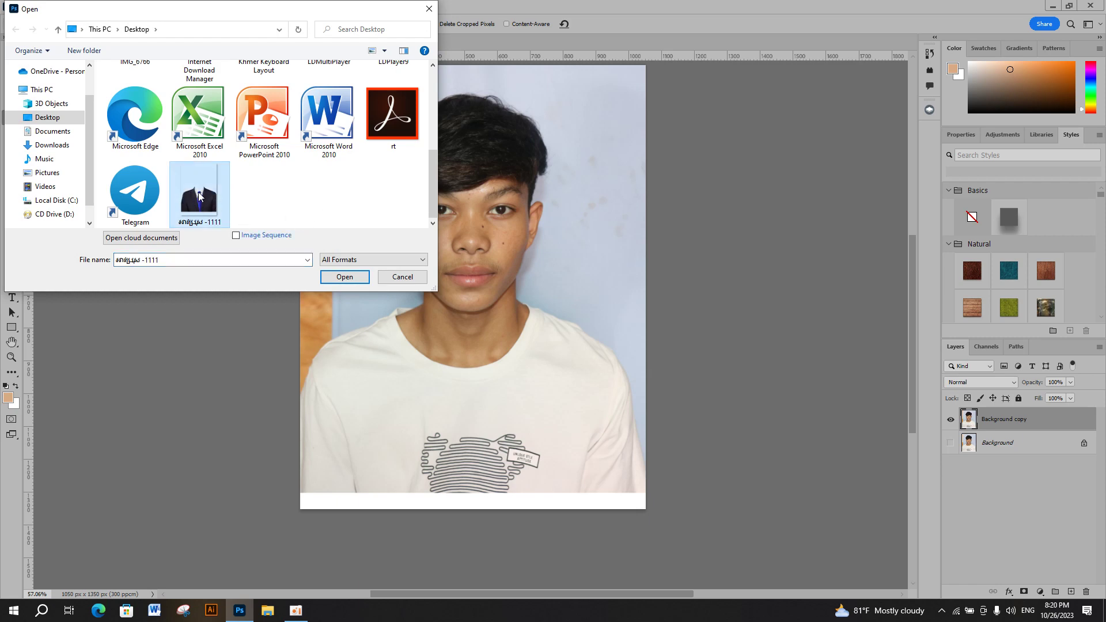
left_click(346, 278)
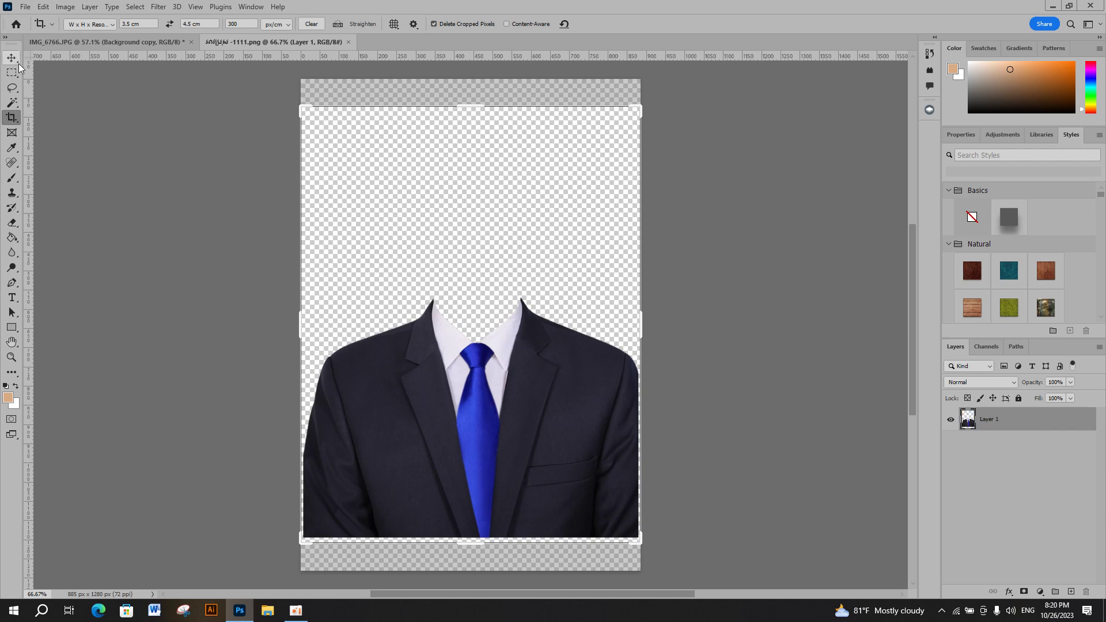
Step: Drag the suit into the portrait and scale it to about 124% over the shoulders
left_click_drag(375, 373, 357, 272)
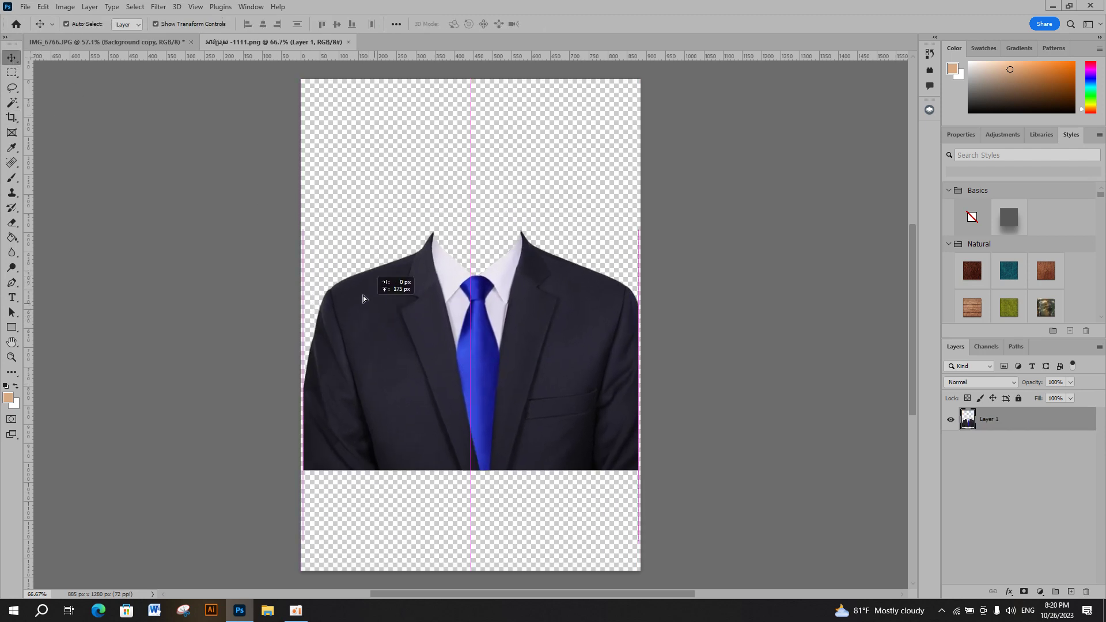
mouse_move(357, 271)
left_mouse_down()
mouse_move(144, 41)
mouse_move(469, 317)
mouse_move(475, 389)
left_mouse_up()
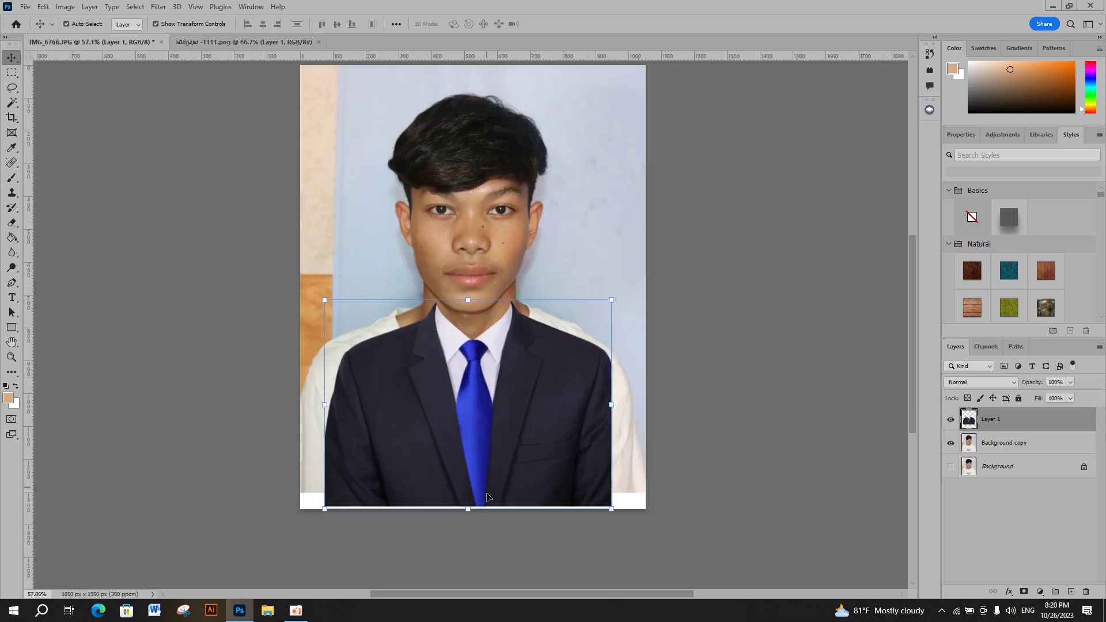
left_click(468, 513)
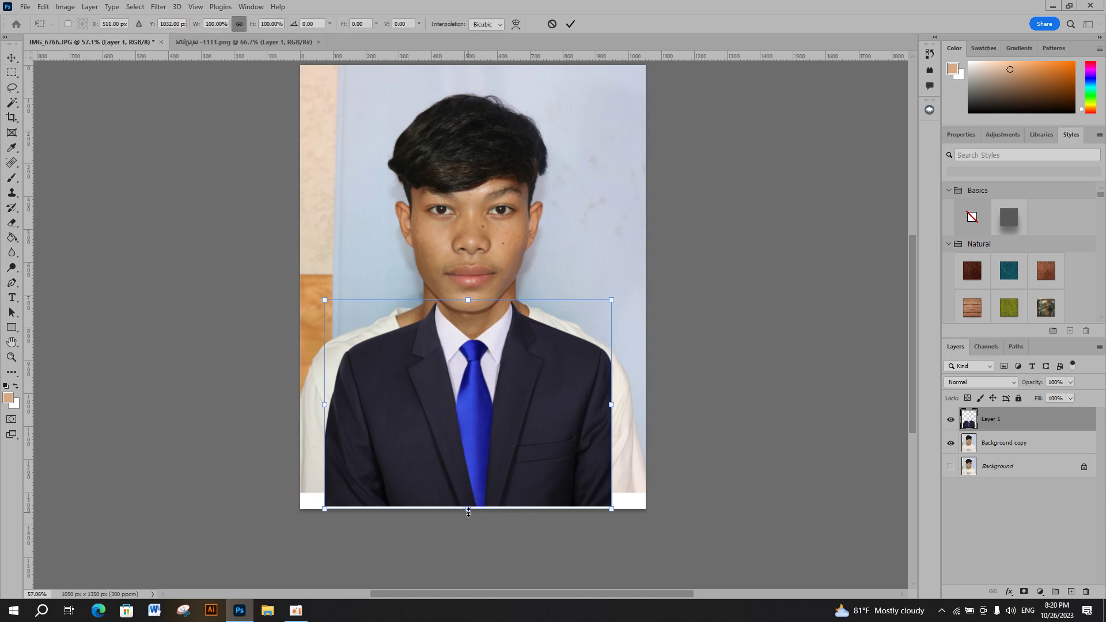
left_click_drag(469, 511, 476, 558)
left_click_drag(500, 486, 491, 473)
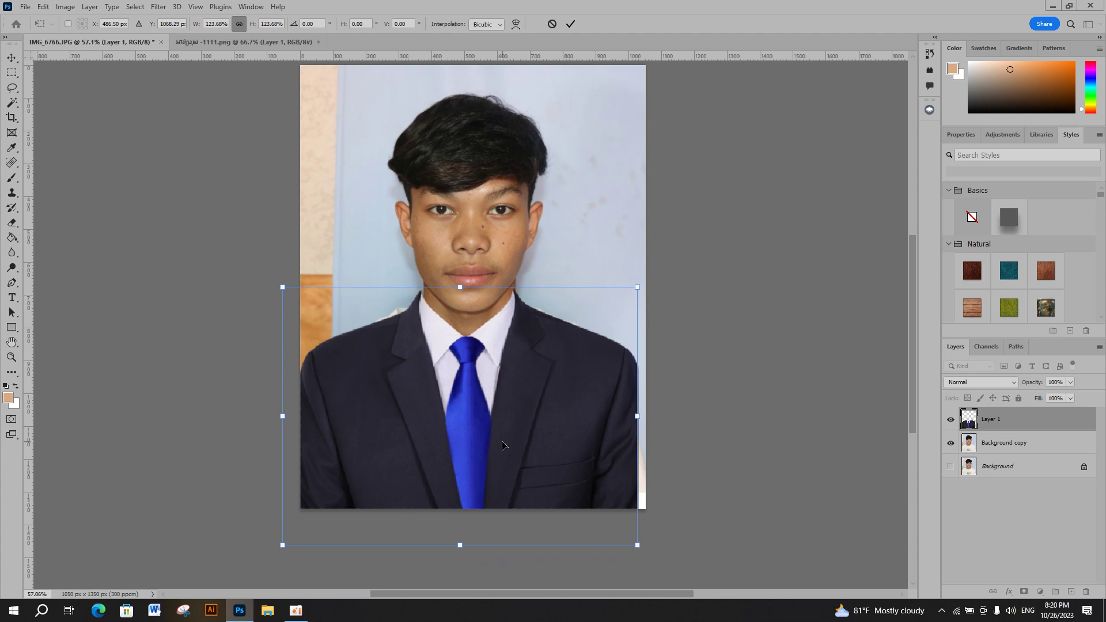
key("Right")
key("Right")
key("Right")
key("Right")
key("Right")
key("Right")
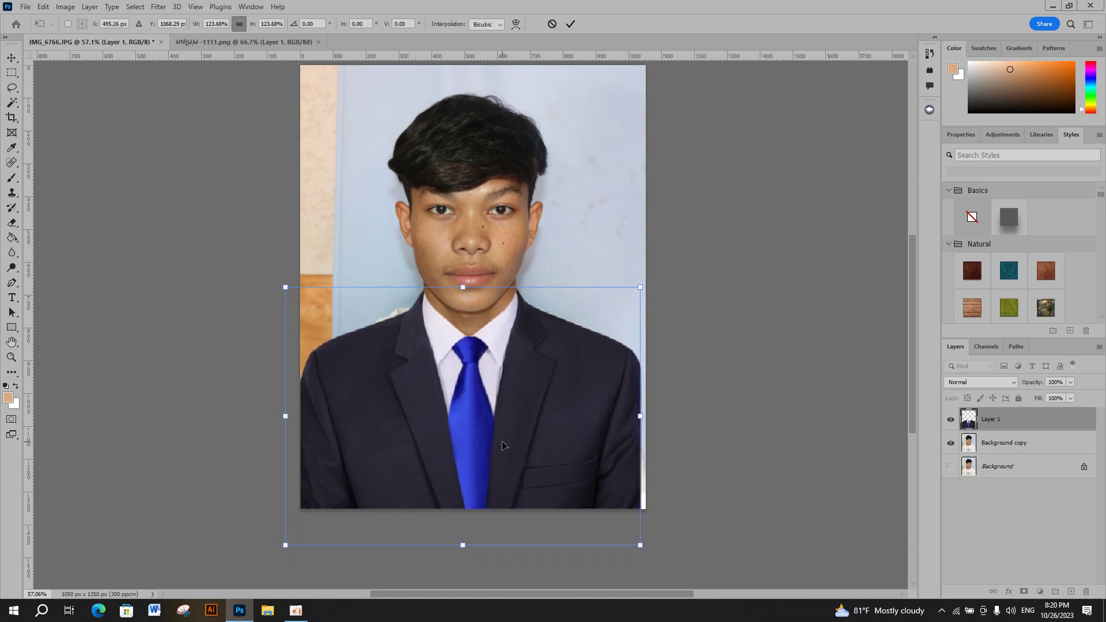
key("Return")
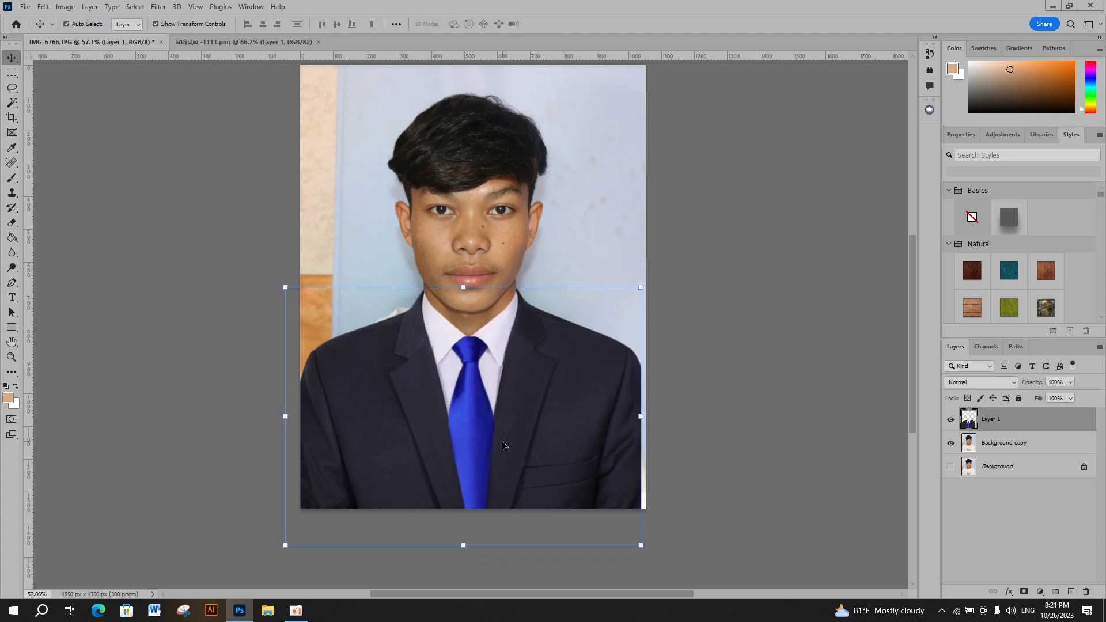
Step: Start a Pen path beside the suit's left side, through the lapel up to the chin
left_click(726, 242)
scroll(461, 328, "down", 2, "alt")
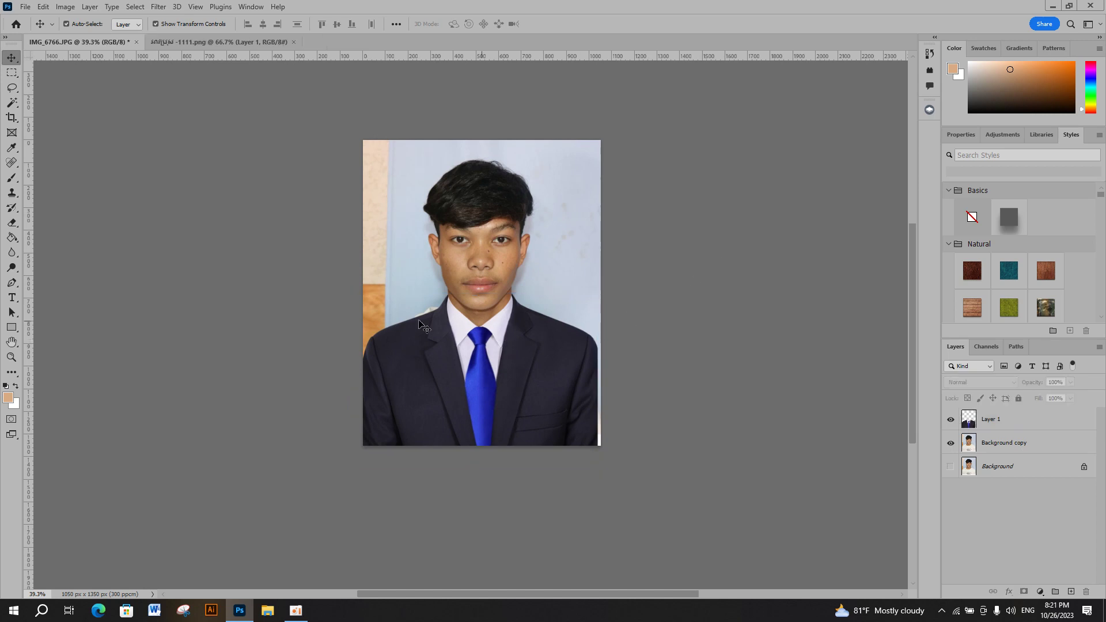
left_click(11, 283)
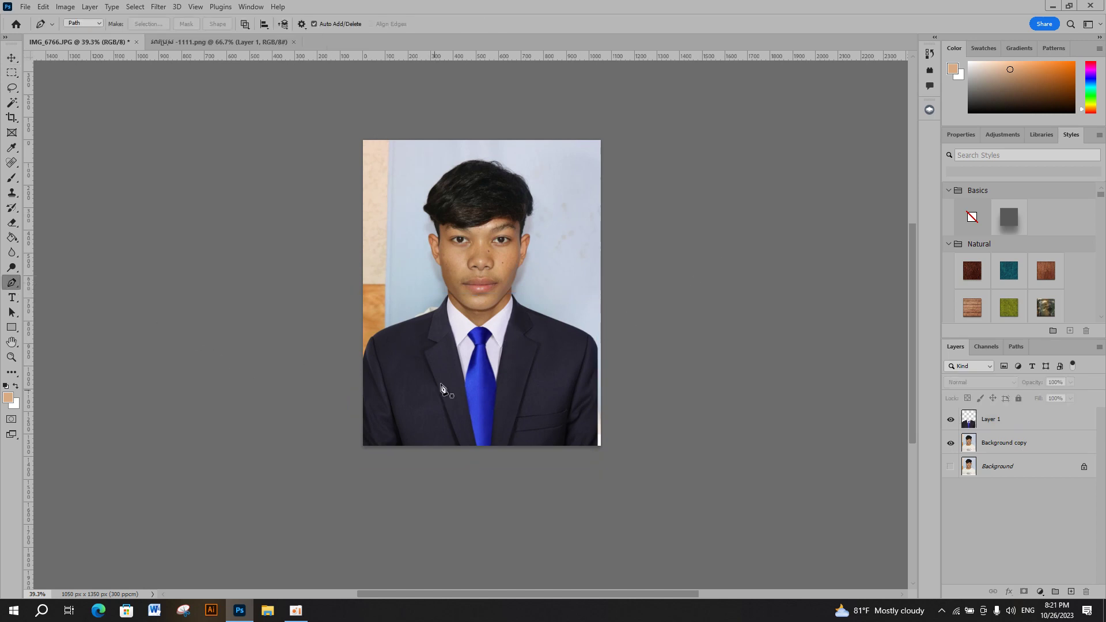
scroll(443, 380, "up", 2, "alt")
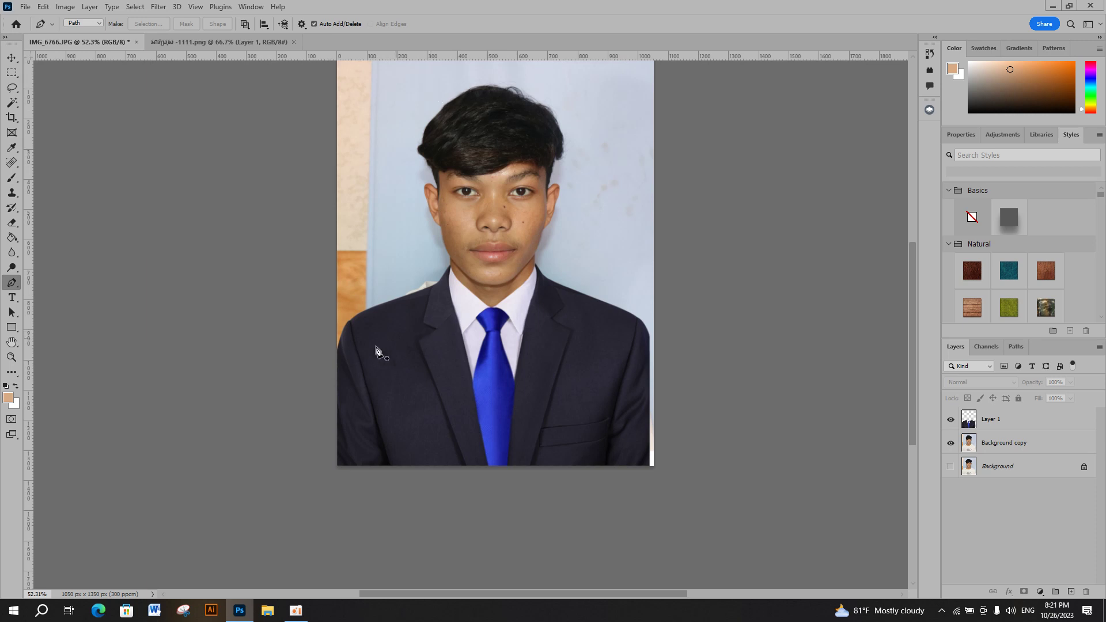
scroll(357, 384, "up", 2, "alt")
scroll(363, 387, "up", 1, "alt")
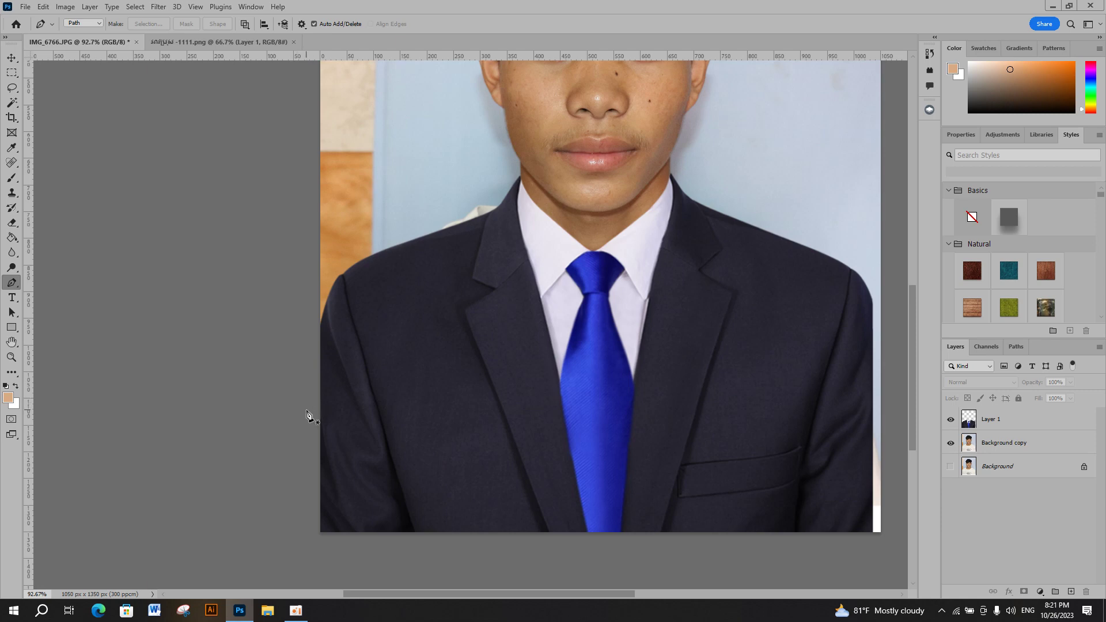
left_click_drag(306, 414, 319, 411)
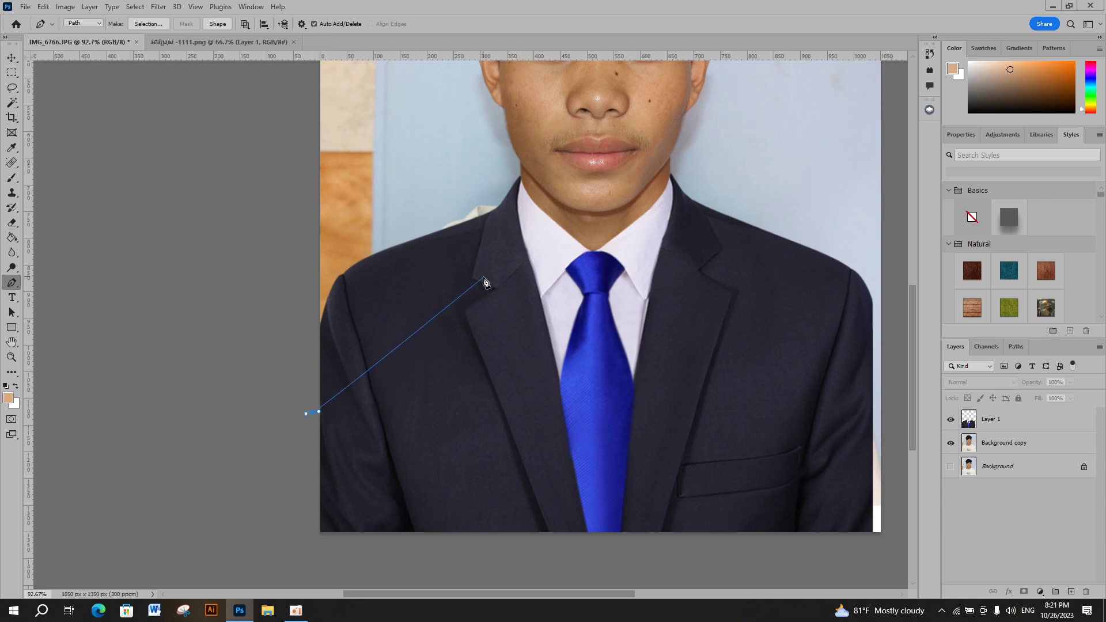
left_click_drag(510, 241, 523, 223)
scroll(525, 180, "up", 2)
scroll(524, 179, "up", 1)
scroll(535, 288, "up", 1)
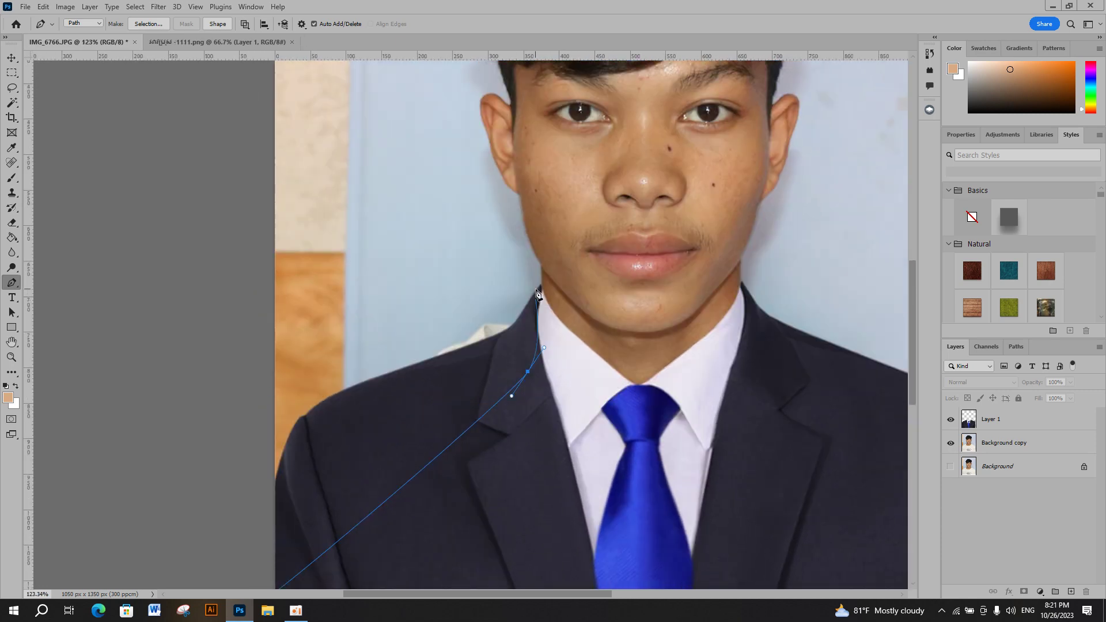
scroll(544, 281, "up", 1)
scroll(543, 281, "up", 1)
left_click_drag(544, 278, 542, 260)
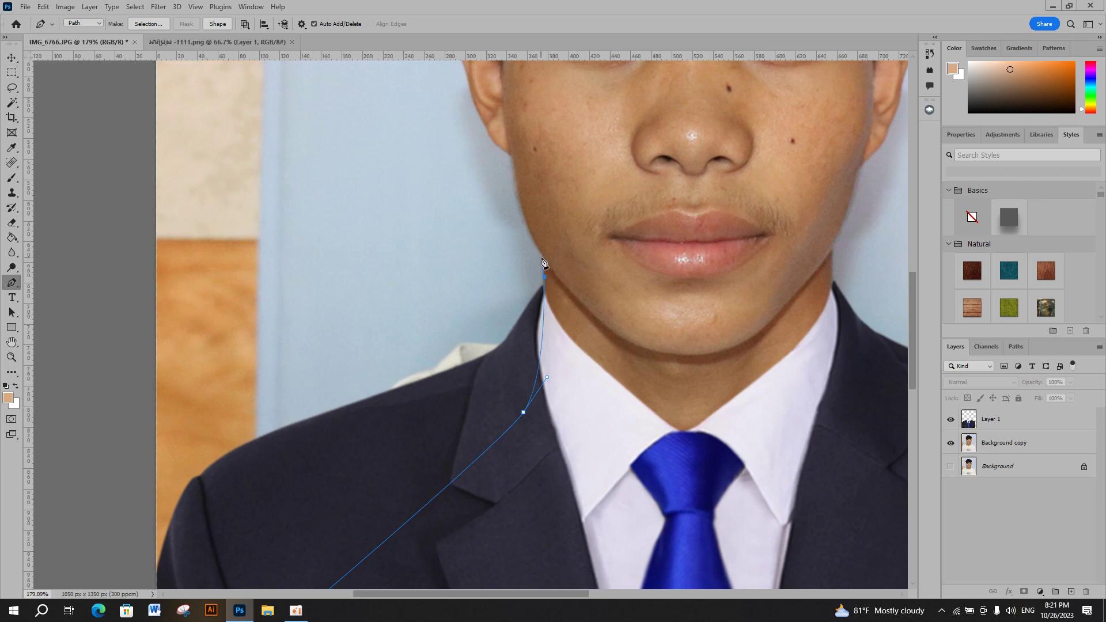
left_click(542, 257)
Step: Trace the left jawline up around the left ear to its top rim
scroll(528, 345, "up", 3)
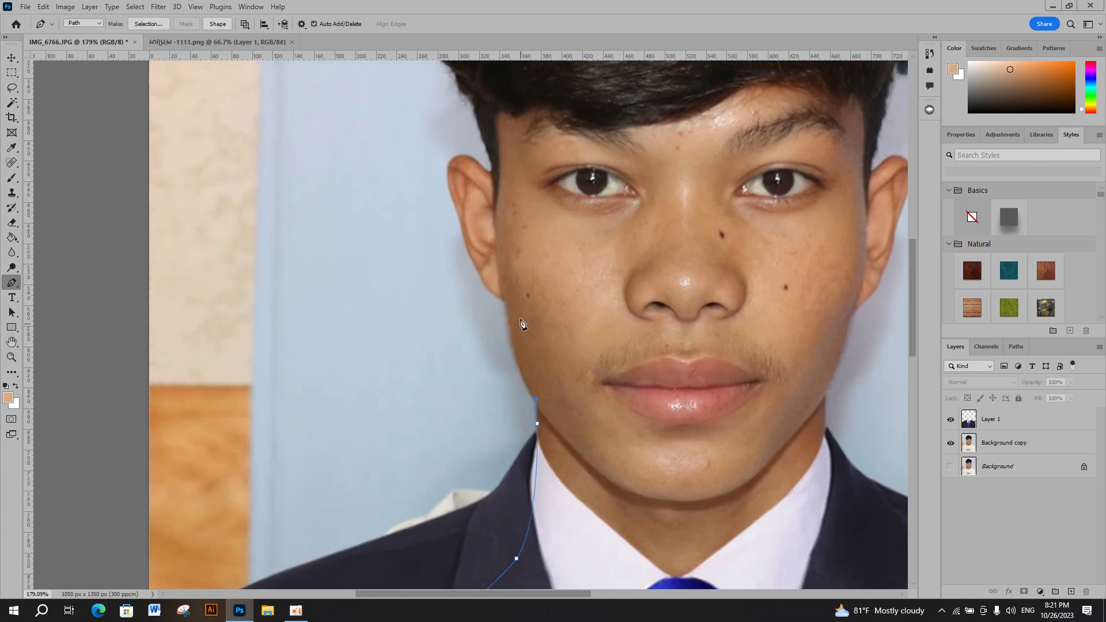
scroll(499, 349, "up", 3)
left_click_drag(510, 359, 502, 320)
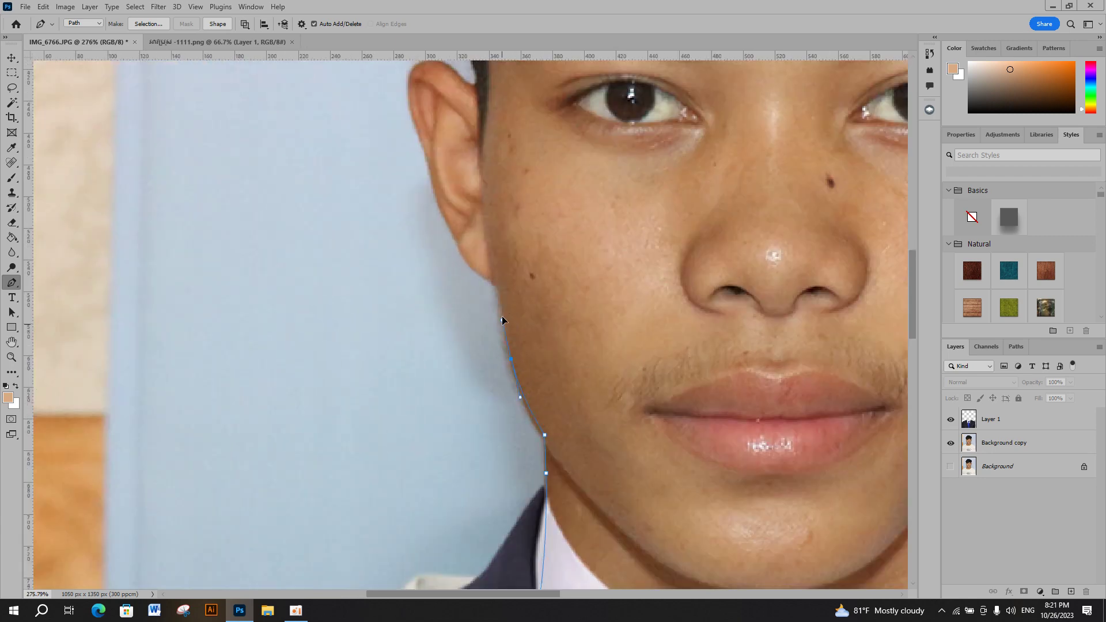
left_click(497, 282)
scroll(496, 286, "up", 3)
left_click(470, 424)
left_click(461, 403)
left_click(454, 378)
scroll(440, 332, "up", 3)
mouse_move(430, 331)
left_mouse_down()
mouse_move(425, 295)
mouse_move(395, 264)
mouse_move(430, 231)
mouse_move(471, 240)
mouse_move(488, 263)
left_mouse_up()
scroll(419, 282, "up", 3)
left_click(503, 267)
Step: Trace the hair edge over the crown to the right side of the hair
scroll(507, 268, "down", 2)
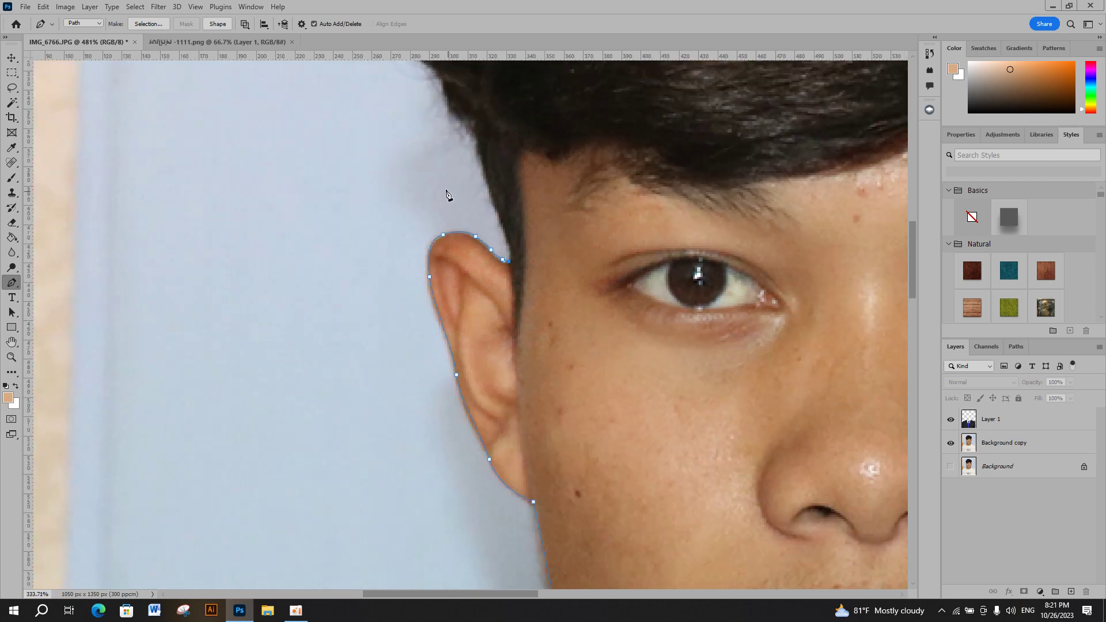
left_click_drag(445, 194, 463, 307)
scroll(455, 288, "down", 2)
scroll(446, 265, "up", 2)
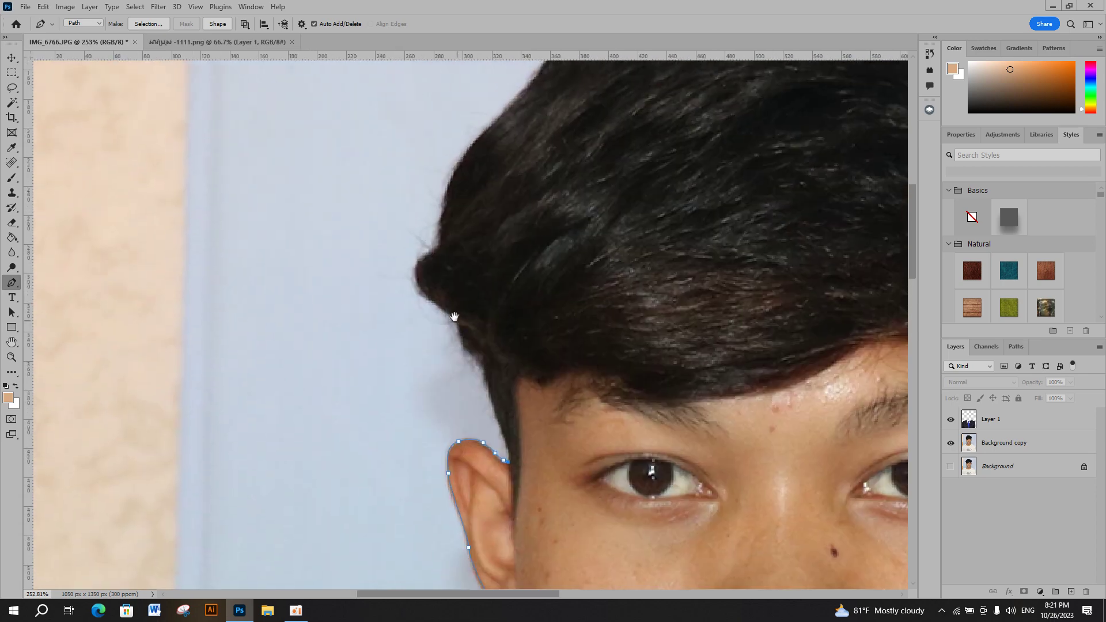
scroll(444, 256, "up", 2)
left_click_drag(444, 257, 443, 196)
mouse_move(469, 135)
left_mouse_down()
mouse_move(457, 306)
mouse_move(516, 237)
left_mouse_up()
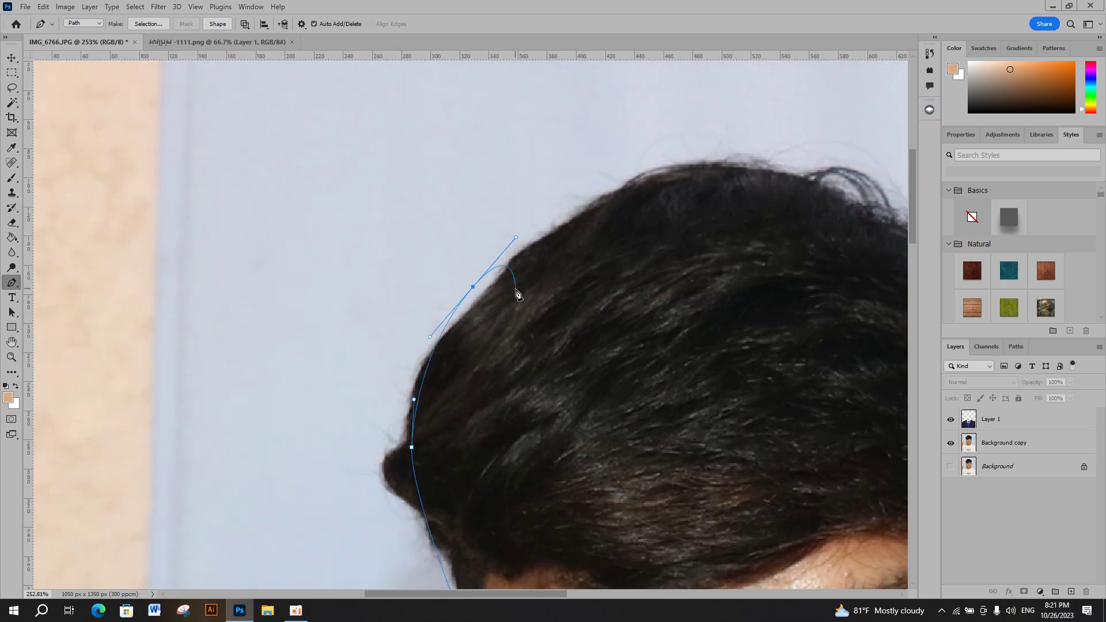
key("ctrl+z")
left_click_drag(470, 307, 510, 272)
mouse_move(613, 207)
left_mouse_down()
mouse_move(677, 181)
mouse_move(444, 239)
left_mouse_up()
left_click_drag(515, 237, 561, 257)
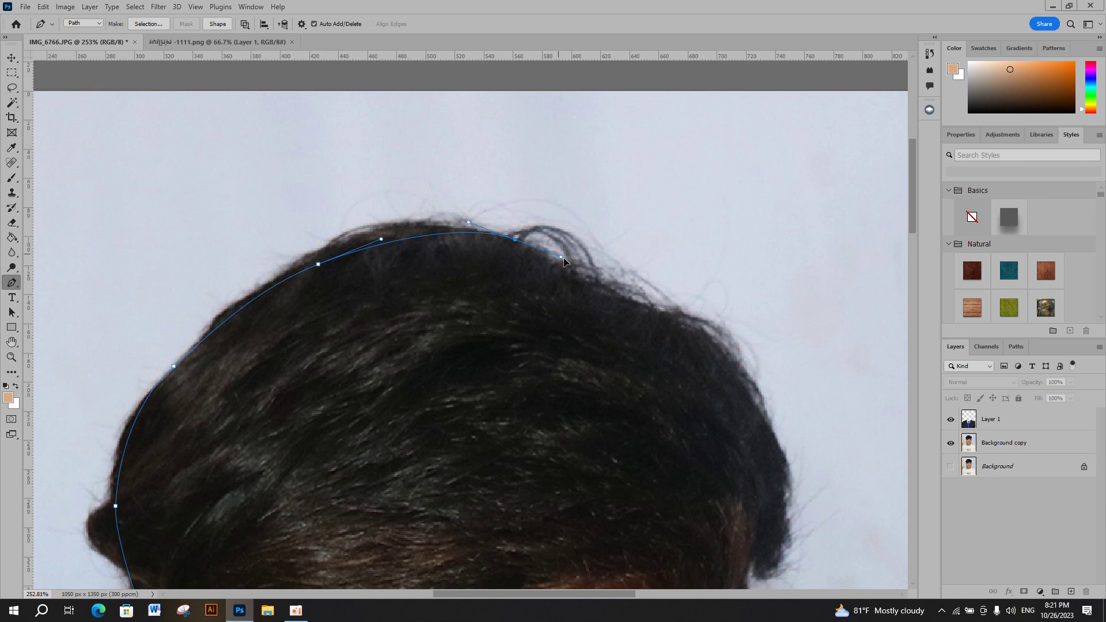
left_click_drag(642, 309, 680, 333)
mouse_move(723, 413)
left_mouse_down()
mouse_move(653, 283)
mouse_move(701, 372)
left_mouse_up()
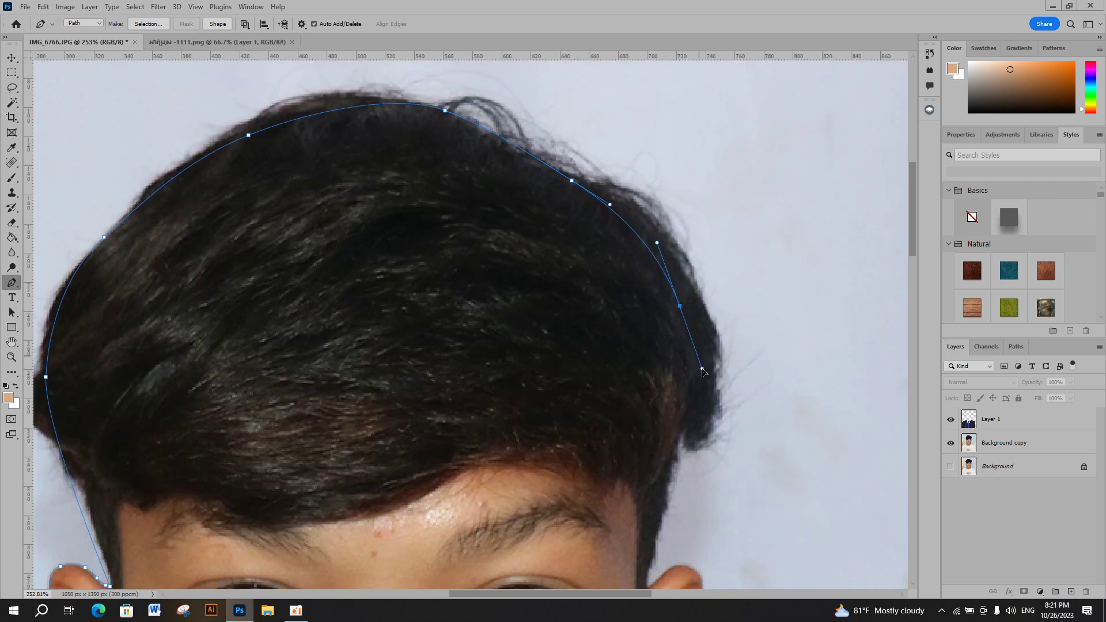
Step: Continue the path down the right hair edge and around the right ear to the earlobe
left_click(652, 557)
left_click(646, 578)
left_click_drag(621, 486, 618, 475)
scroll(605, 369, "up", 2)
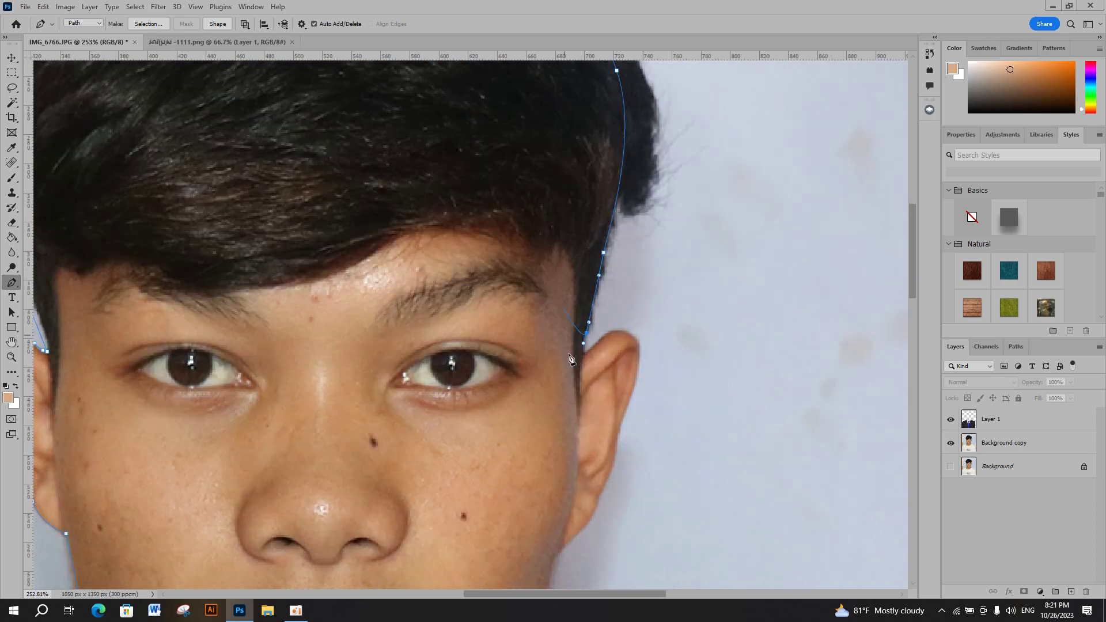
scroll(599, 363, "up", 1)
scroll(596, 359, "up", 1)
left_click(597, 357)
scroll(599, 358, "up", 2)
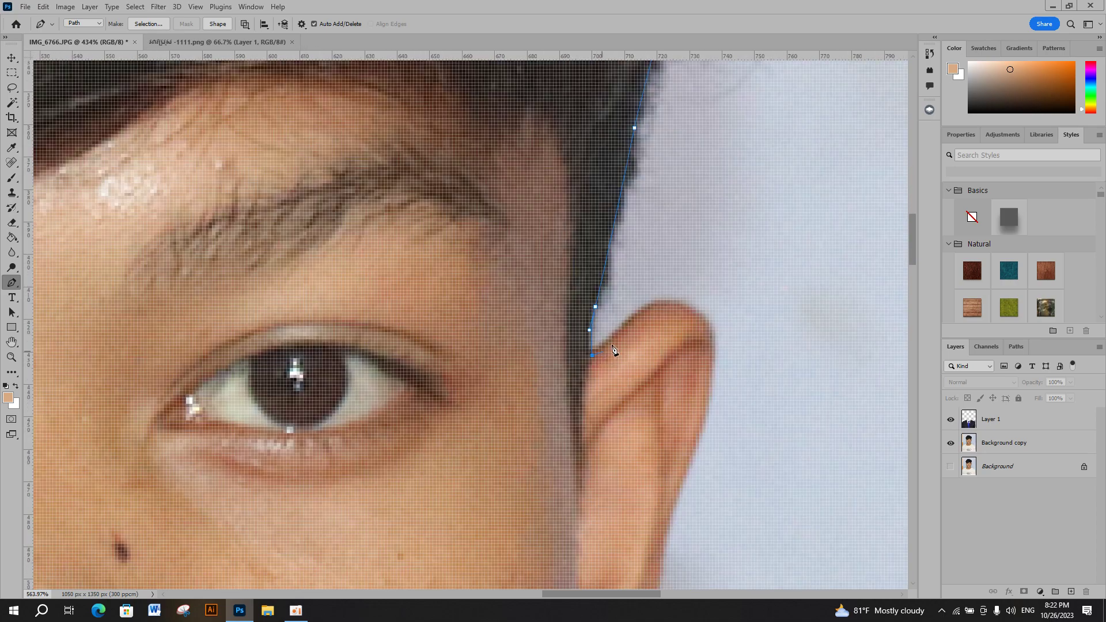
scroll(606, 358, "up", 1)
left_click(619, 330)
left_click_drag(714, 313, 723, 329)
scroll(723, 334, "down", 3)
left_click(728, 251)
left_click(710, 303)
left_click(687, 353)
left_click(681, 390)
left_click(675, 428)
Step: Follow the right cheek and jaw down to the chin and collar edge
left_click_drag(670, 469, 690, 270)
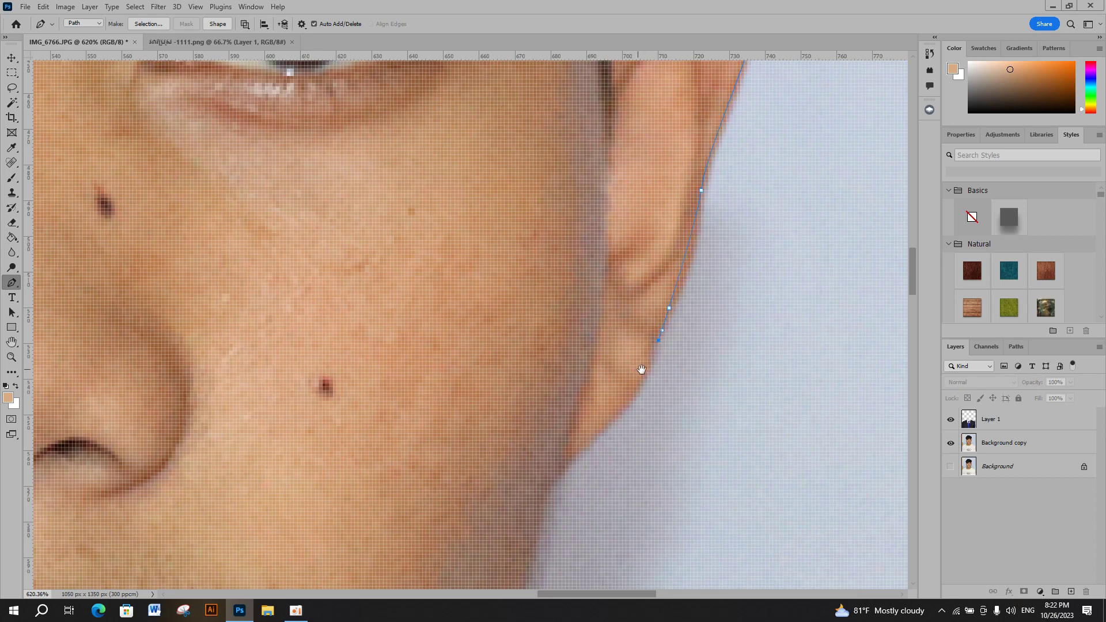
left_click_drag(641, 370, 691, 274)
left_click_drag(674, 311, 642, 336)
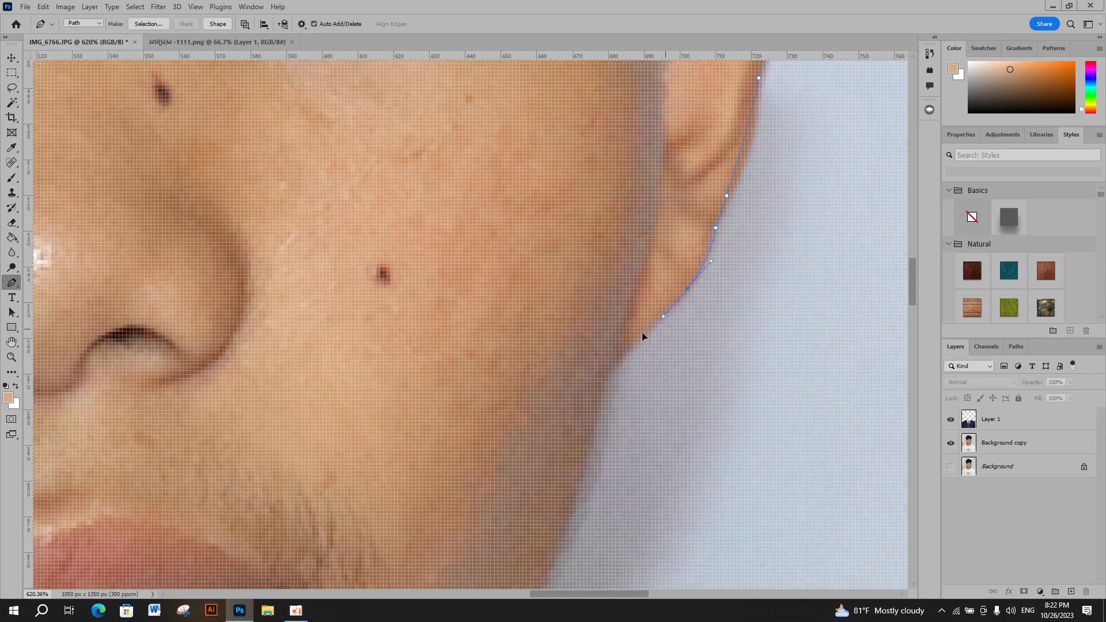
left_click_drag(605, 383, 609, 163)
left_click_drag(578, 264, 567, 313)
left_click(555, 361)
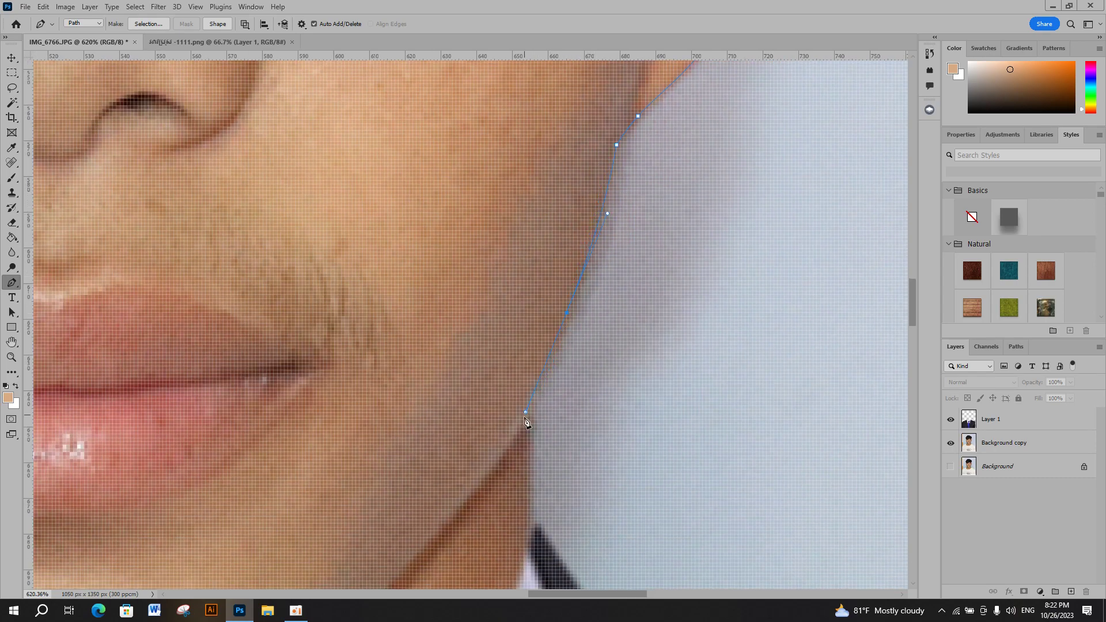
left_click_drag(524, 452, 529, 242)
left_click_drag(535, 393, 538, 410)
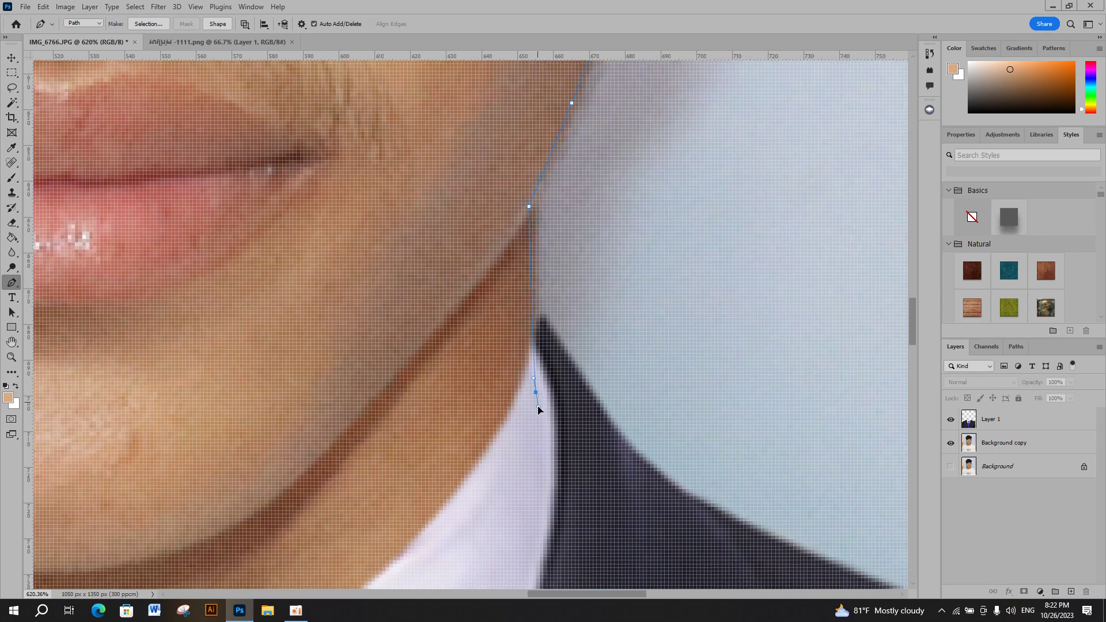
scroll(538, 410, "down", 5)
scroll(541, 420, "down", 3)
Step: Wrap the path outside the photo's edges and close it at the starting anchor
scroll(553, 461, "down", 2)
scroll(562, 529, "down", 2)
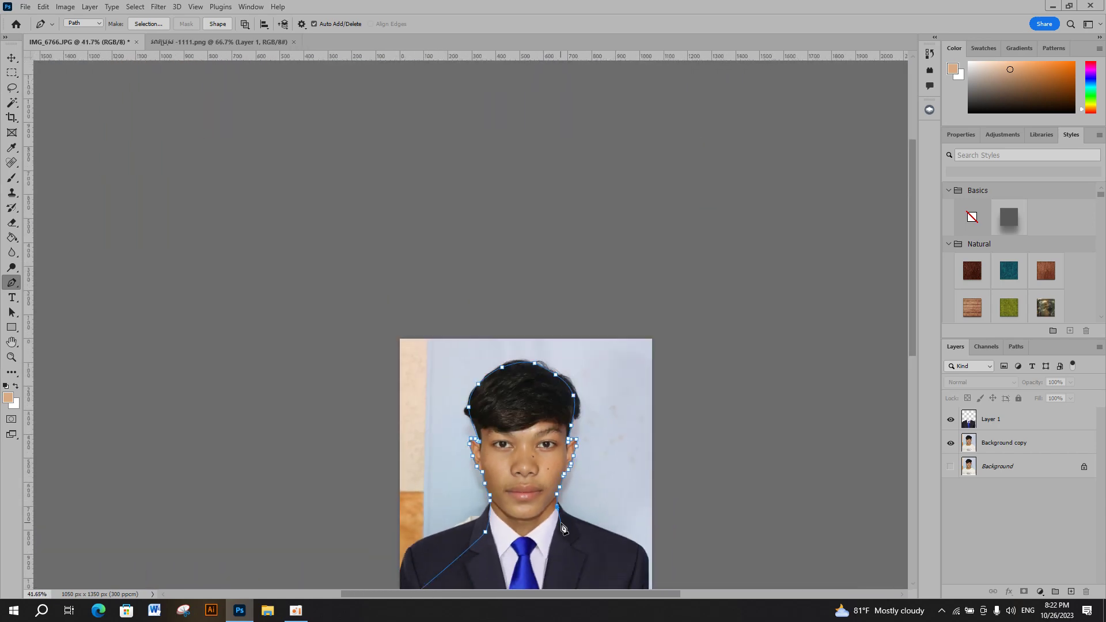
scroll(563, 529, "down", 3)
scroll(563, 529, "down", 1)
scroll(603, 569, "up", 2)
scroll(603, 569, "up", 2)
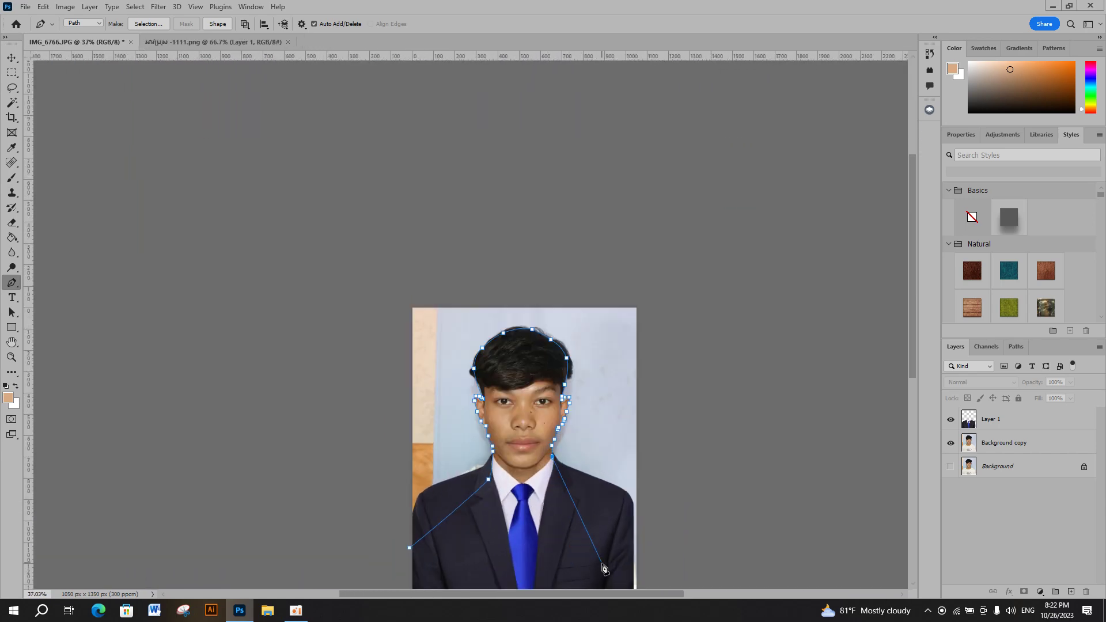
left_click_drag(912, 360, 912, 385)
left_click_drag(581, 533, 615, 553)
left_click_drag(604, 183, 459, 167)
left_click_drag(337, 182, 299, 223)
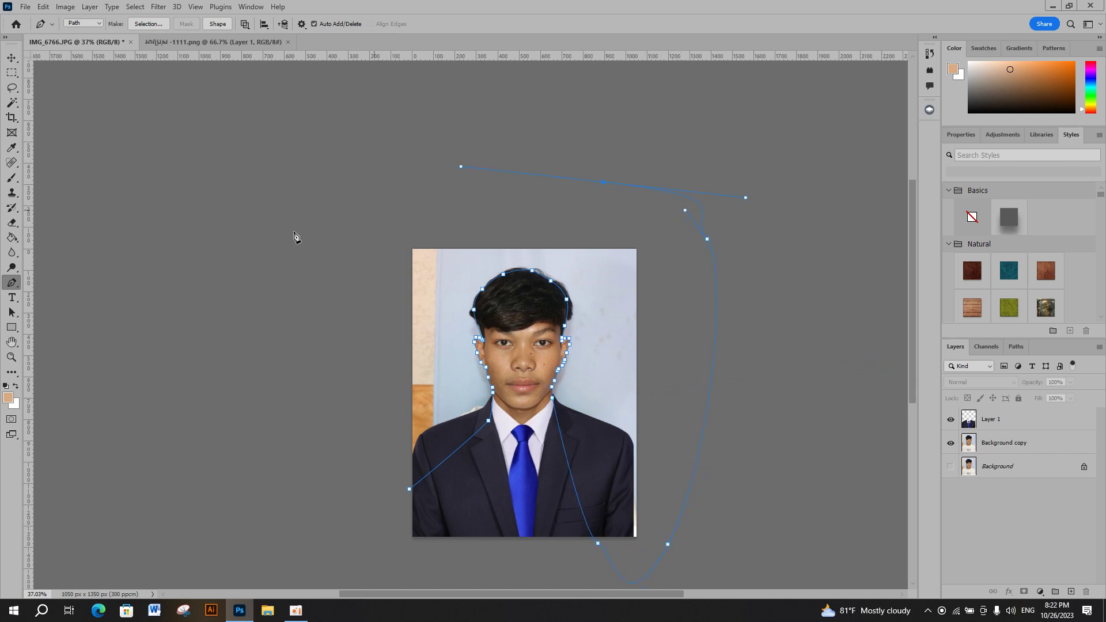
left_click_drag(277, 320, 284, 383)
left_click_drag(302, 431, 308, 446)
left_click(409, 489)
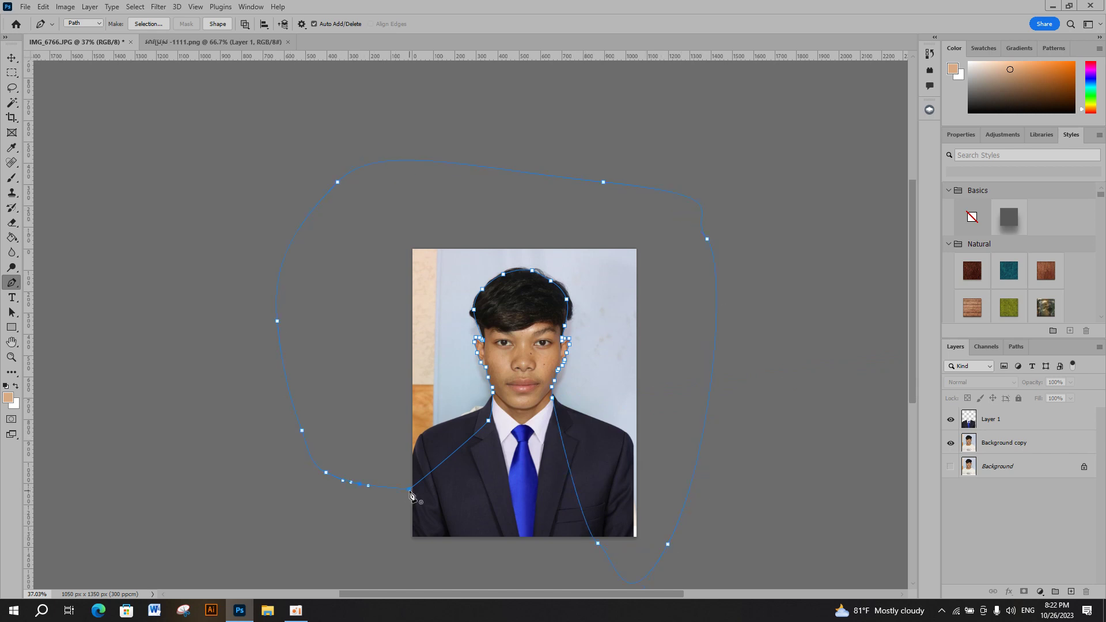
Step: Convert the closed path into a selection with a 2-pixel feather radius
scroll(557, 503, "up", 2)
scroll(519, 346, "up", 2)
scroll(484, 201, "down", 1)
scroll(478, 173, "down", 1)
scroll(476, 169, "down", 1)
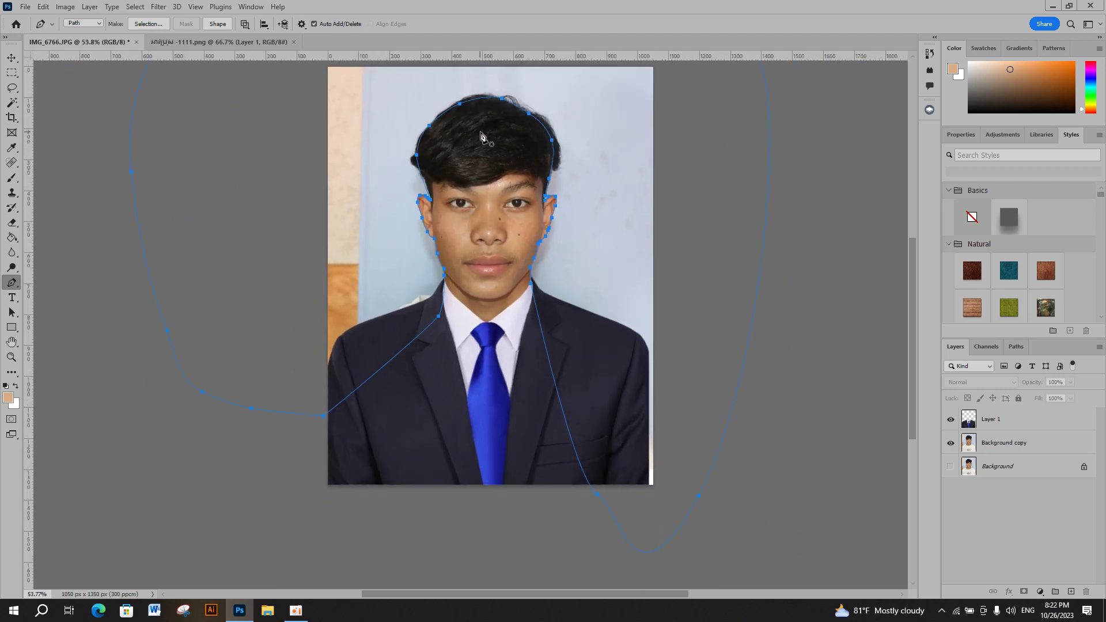
right_click(482, 133)
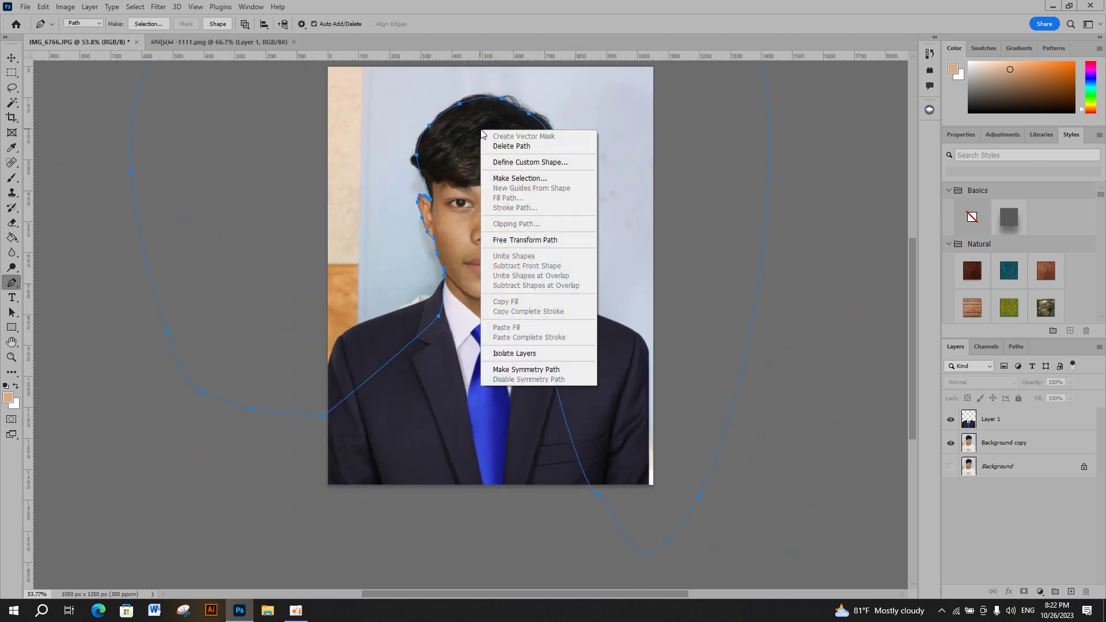
left_click(520, 178)
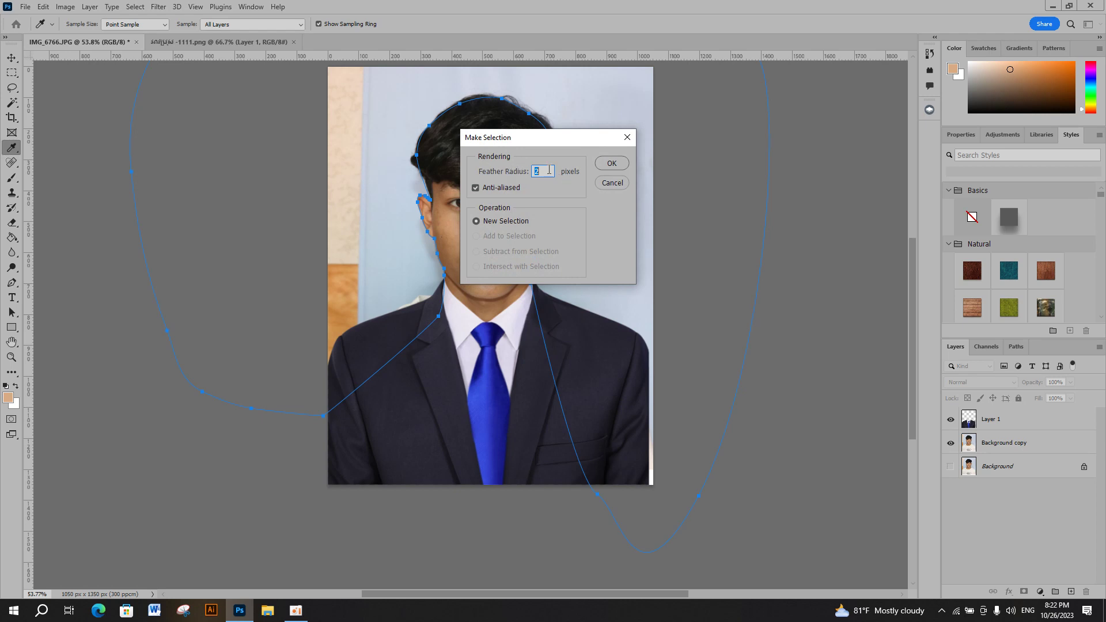
type("2")
left_click(612, 164)
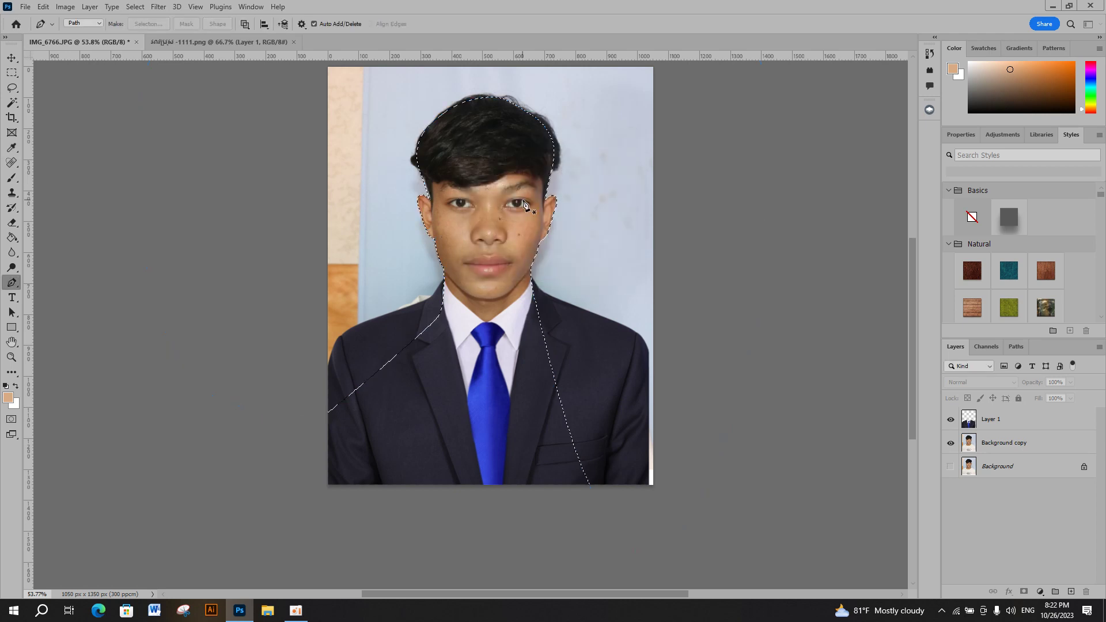
scroll(515, 130, "down", 2)
scroll(515, 130, "down", 1)
scroll(515, 130, "up", 2)
scroll(507, 127, "up", 1)
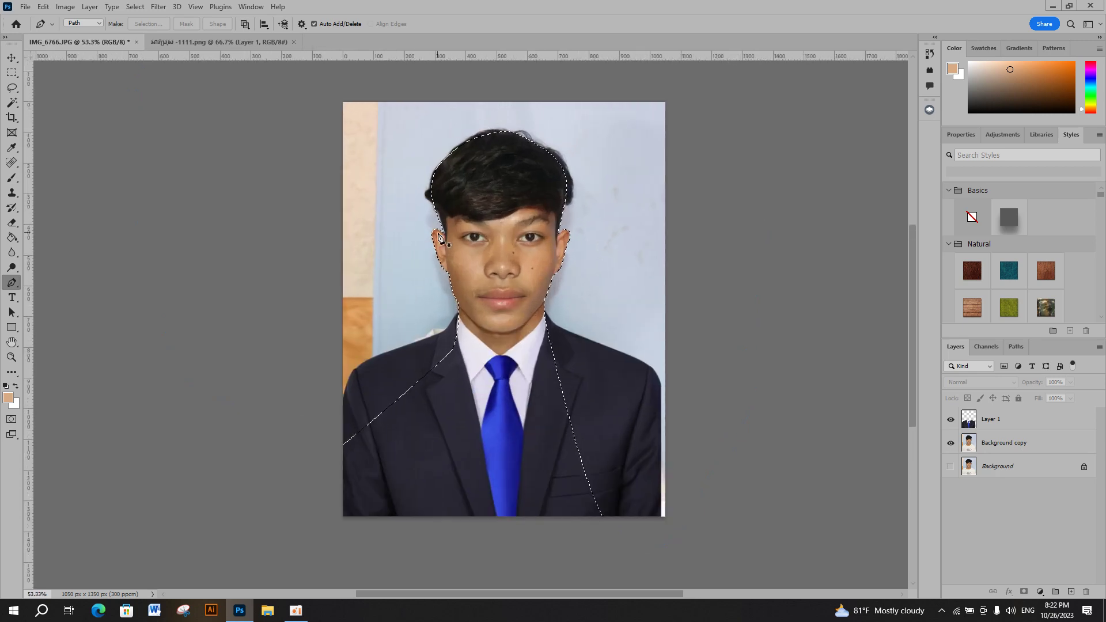
left_click(137, 6)
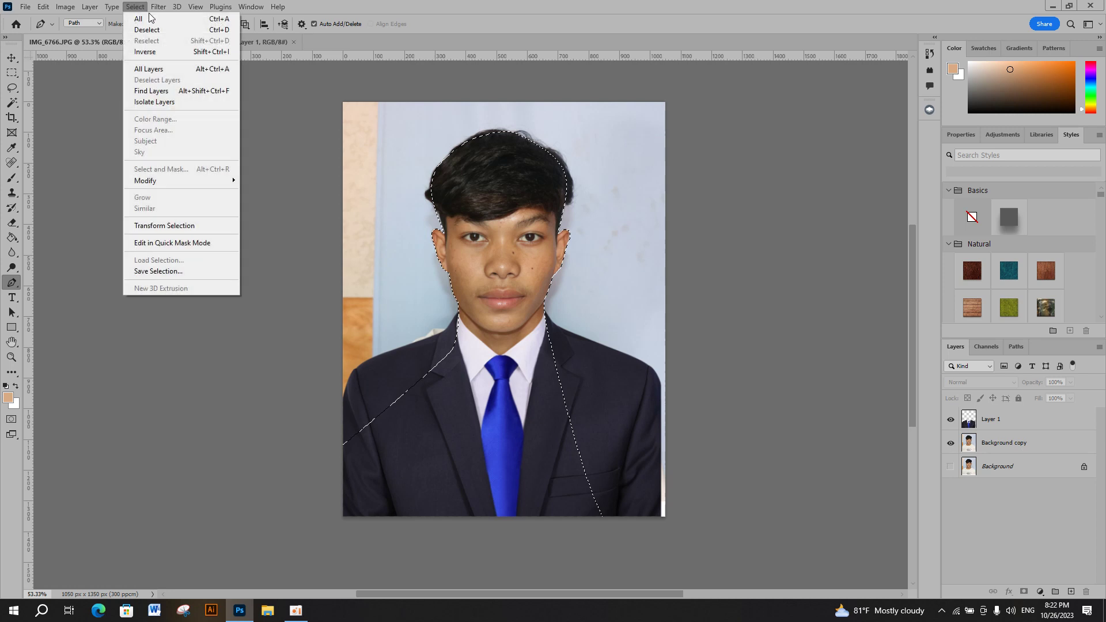
left_click(153, 21)
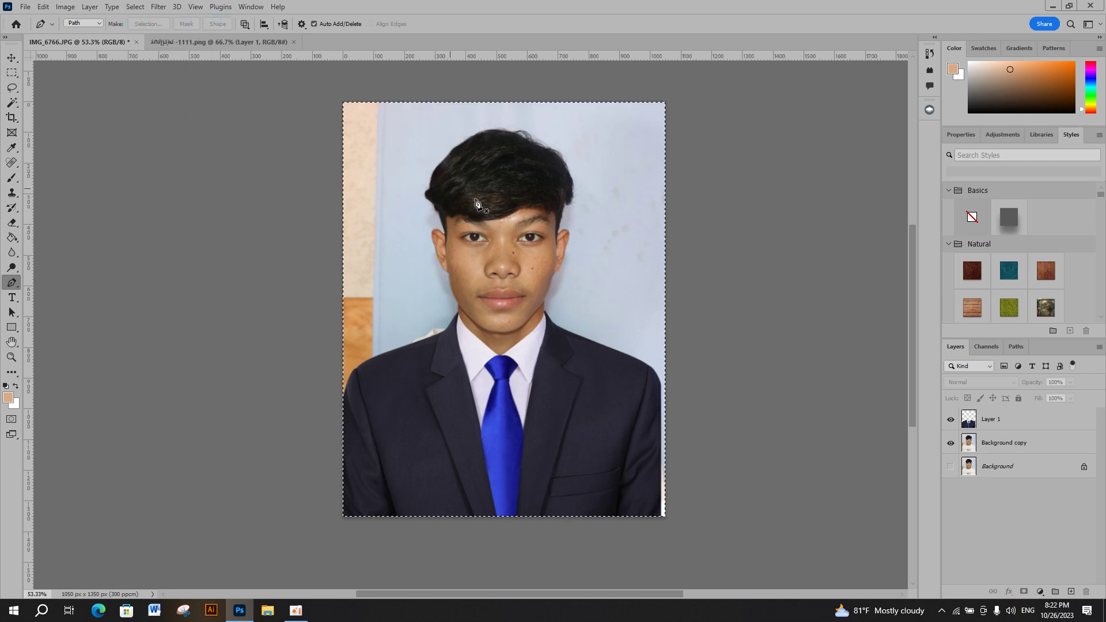
left_click(141, 7)
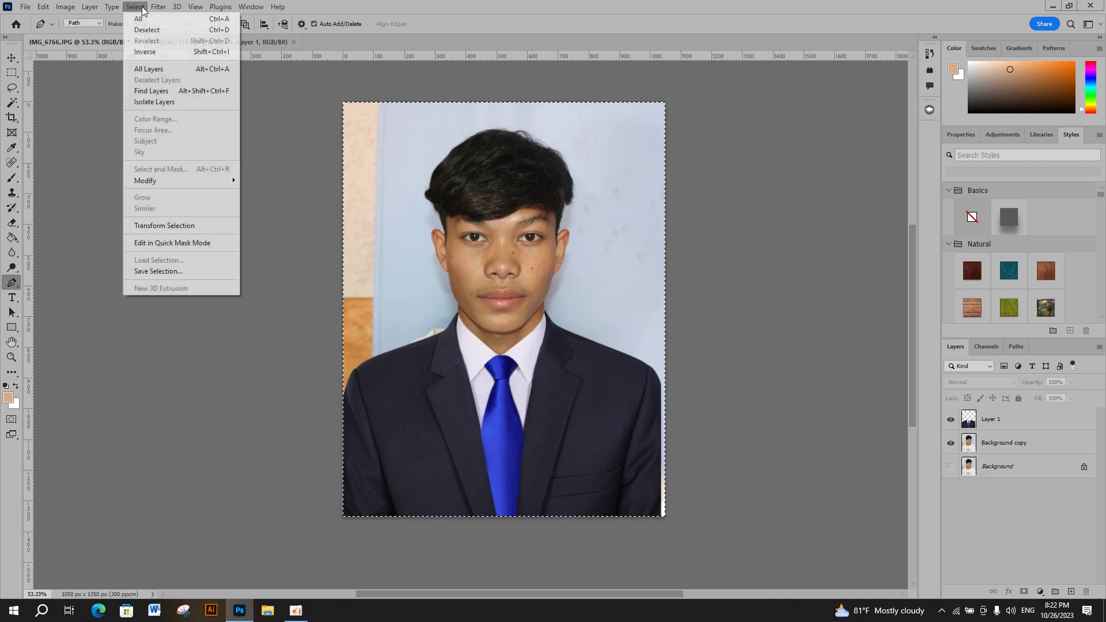
left_click(154, 52)
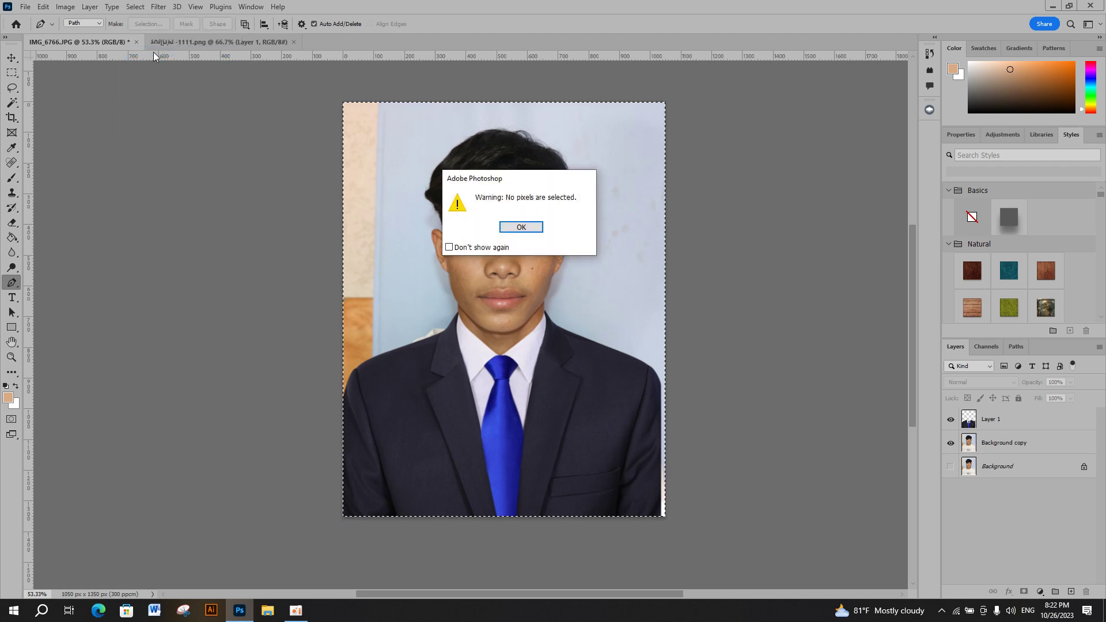
left_click(520, 227)
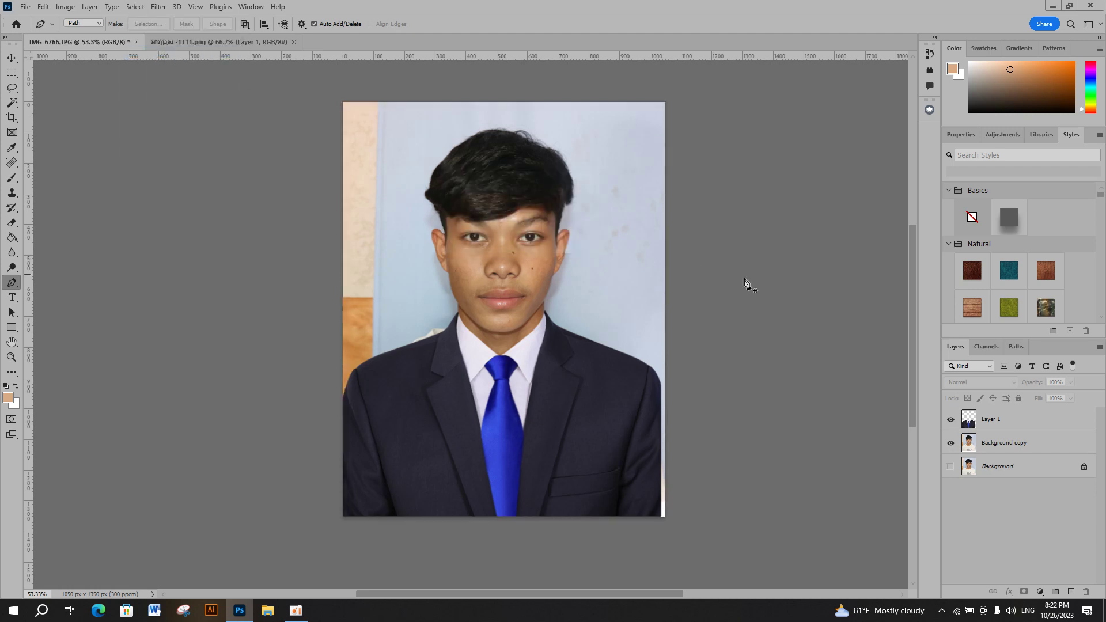
key("ctrl+a")
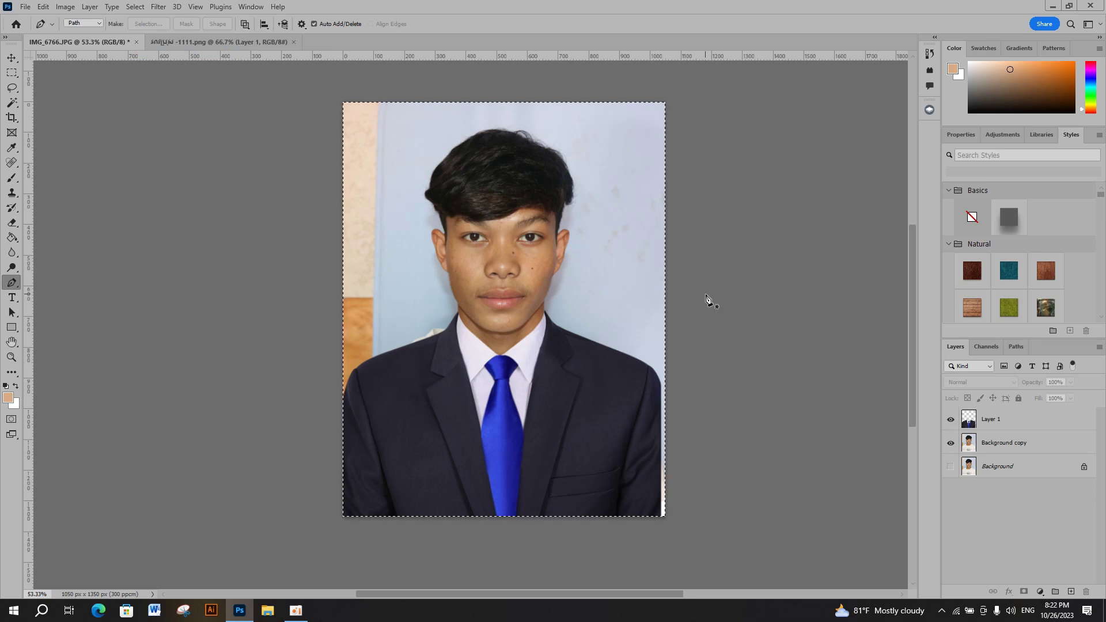
key("ctrl+Return")
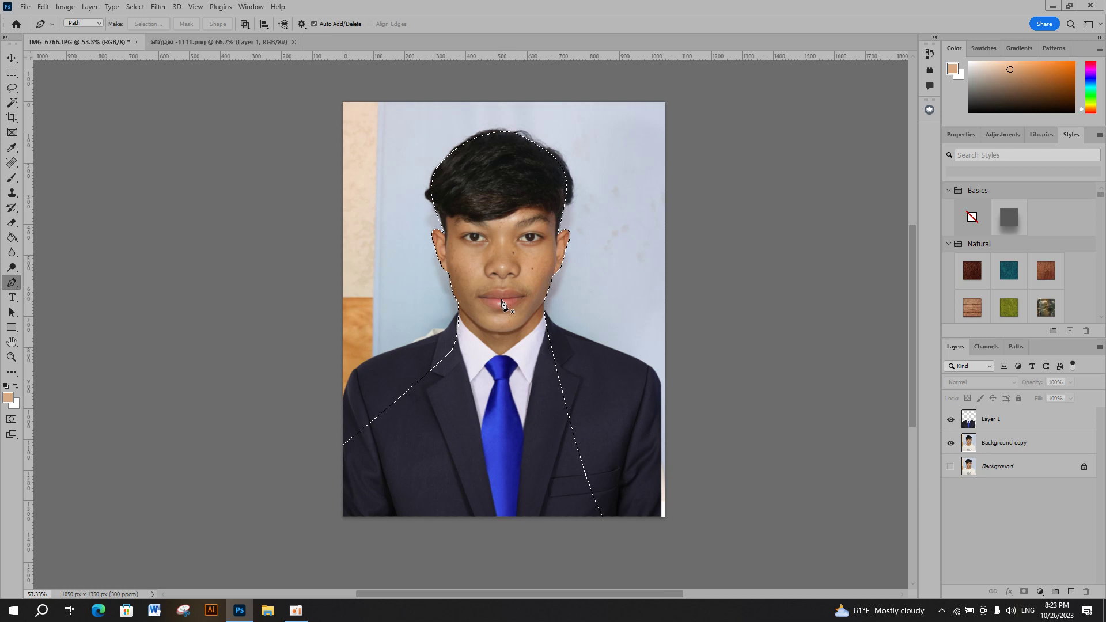
scroll(505, 349, "up", 1)
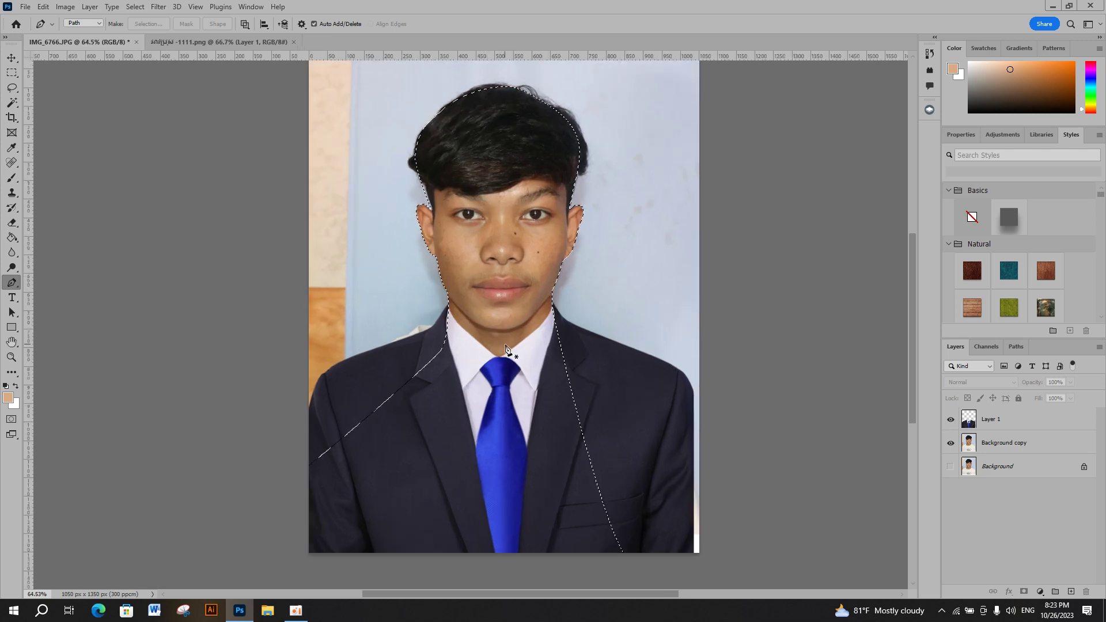
scroll(506, 349, "down", 1)
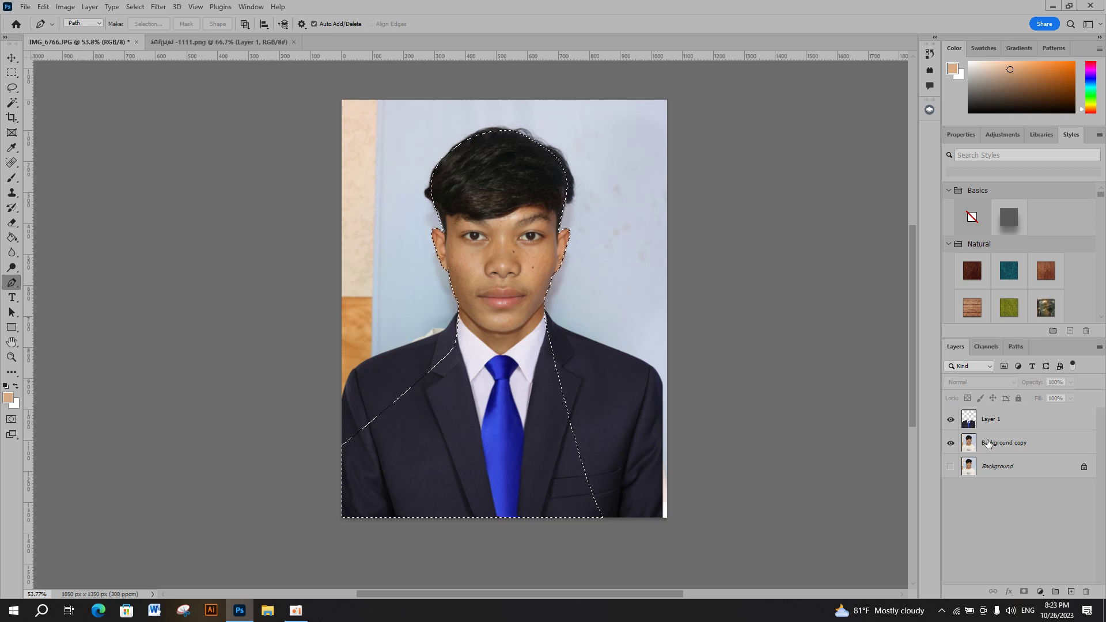
left_click(1021, 443)
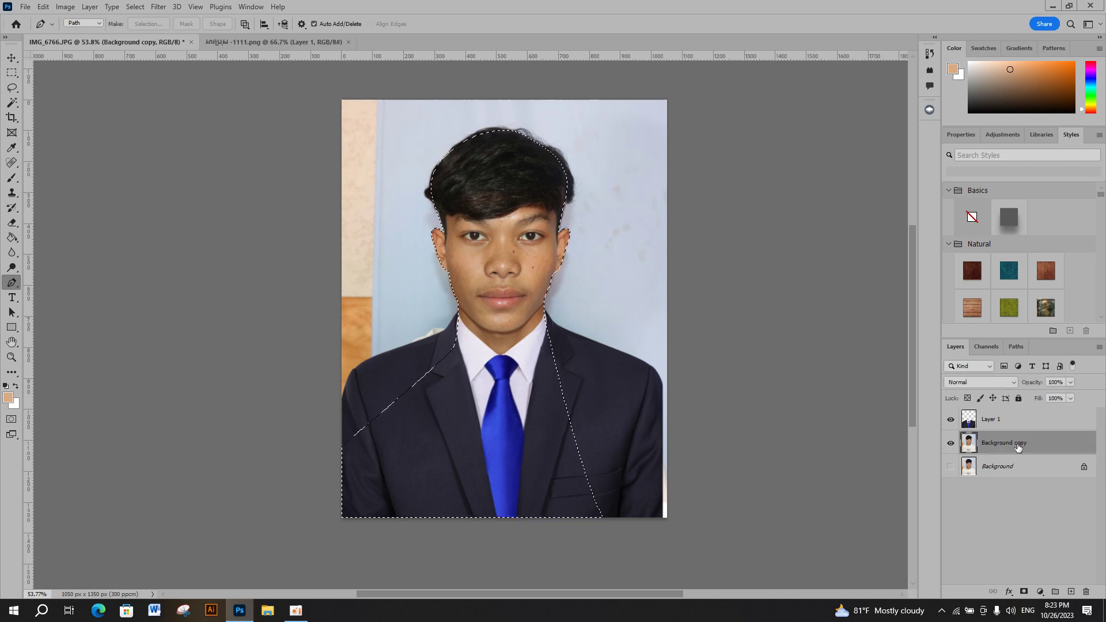
Step: Test a delete on Background copy, undo it, then turn the traced outline path back into a selection
key("Delete")
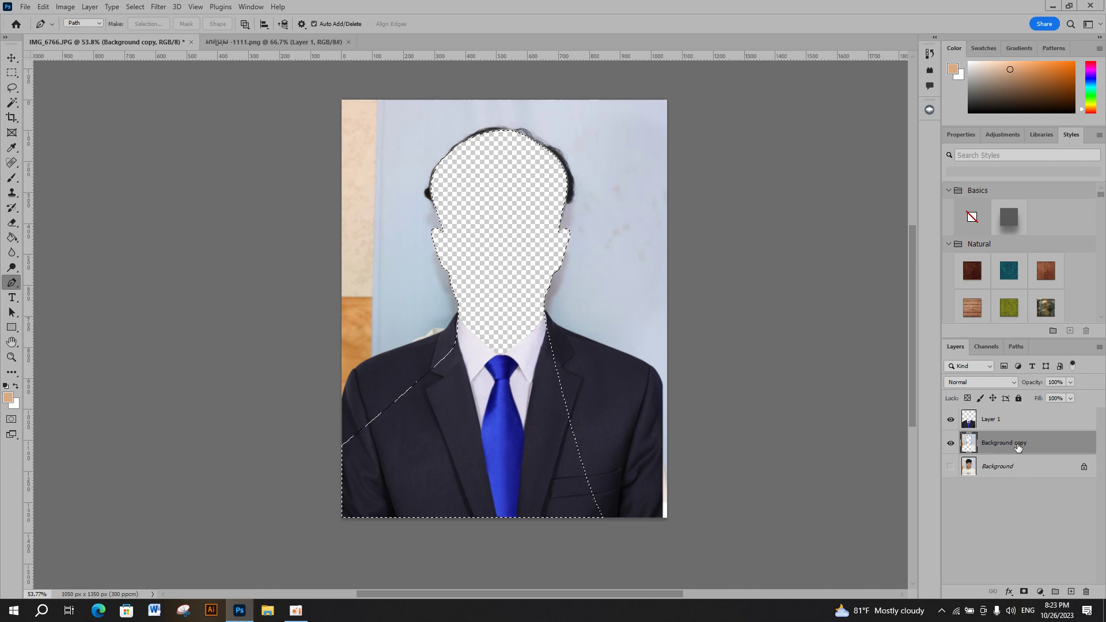
key("ctrl+z")
key("ctrl+z")
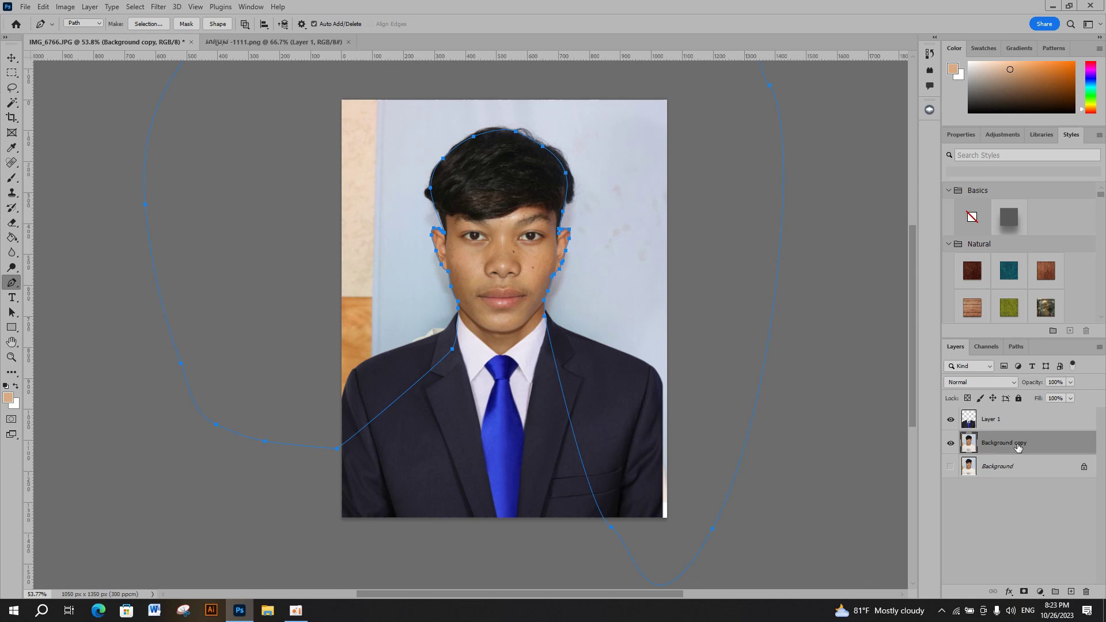
right_click(510, 254)
left_click(550, 304)
key("Return")
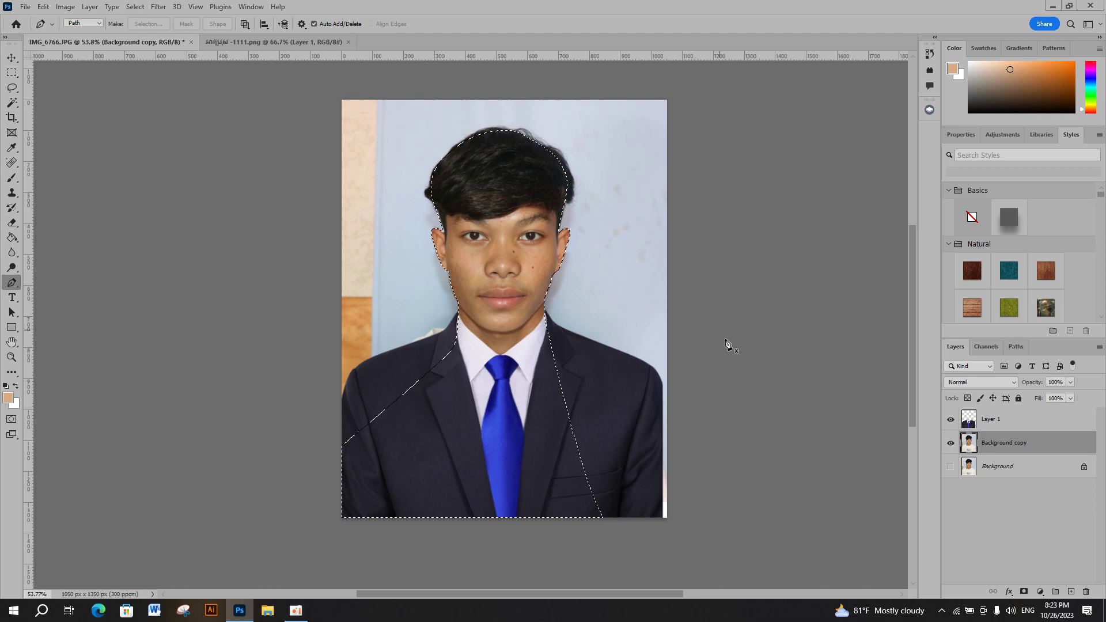
Step: Add a layer mask to Background copy from the selection, undoing the accidental extra vector mask
left_click(1028, 593)
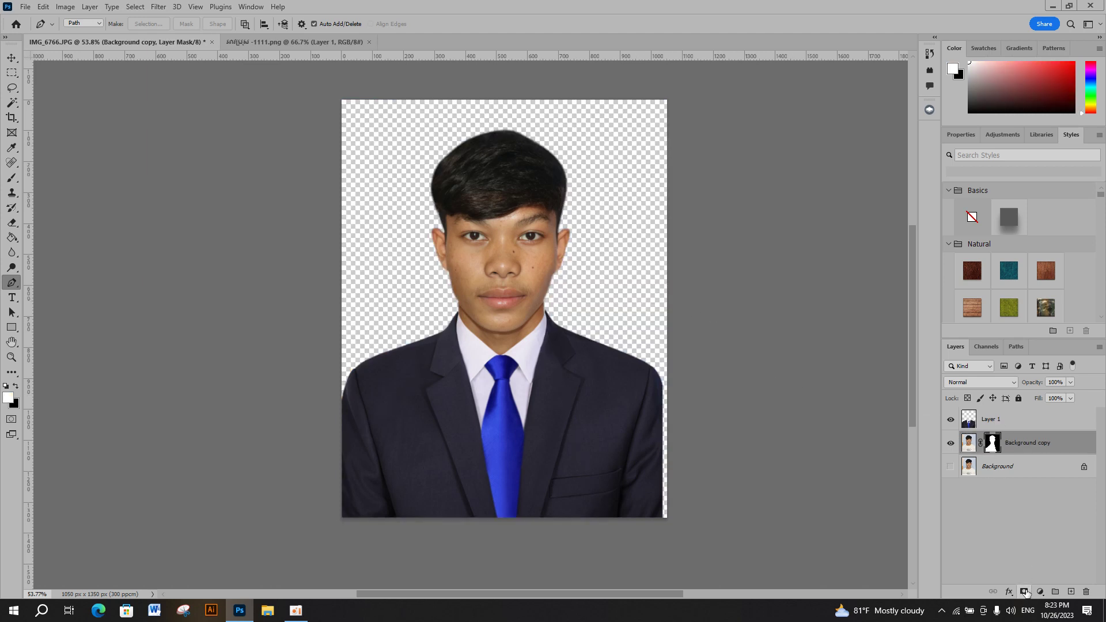
left_click(1026, 594)
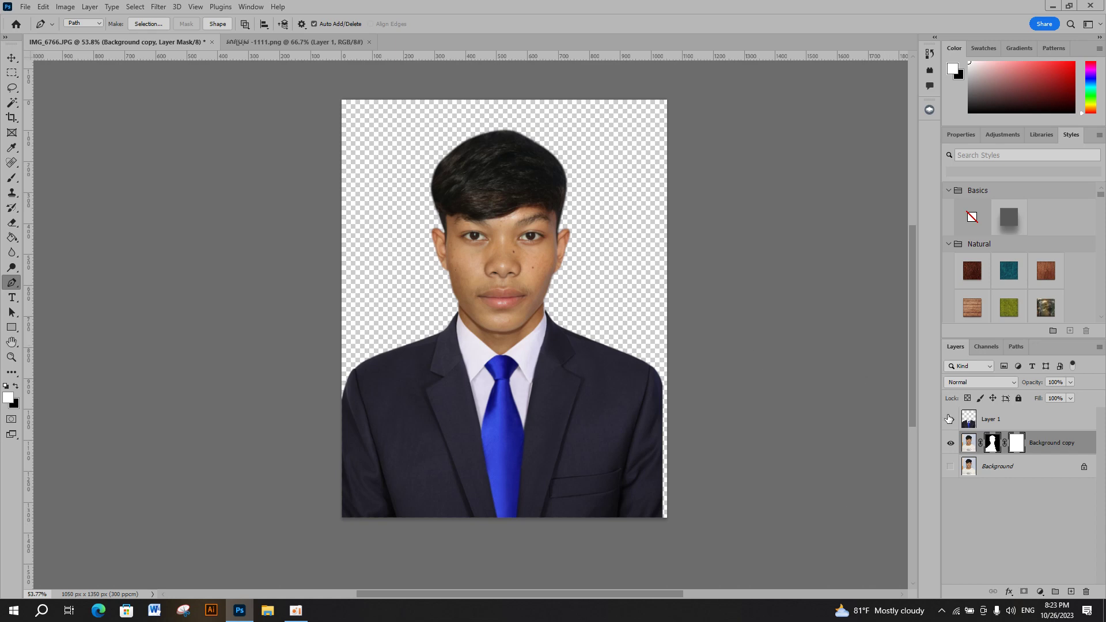
key("ctrl+z")
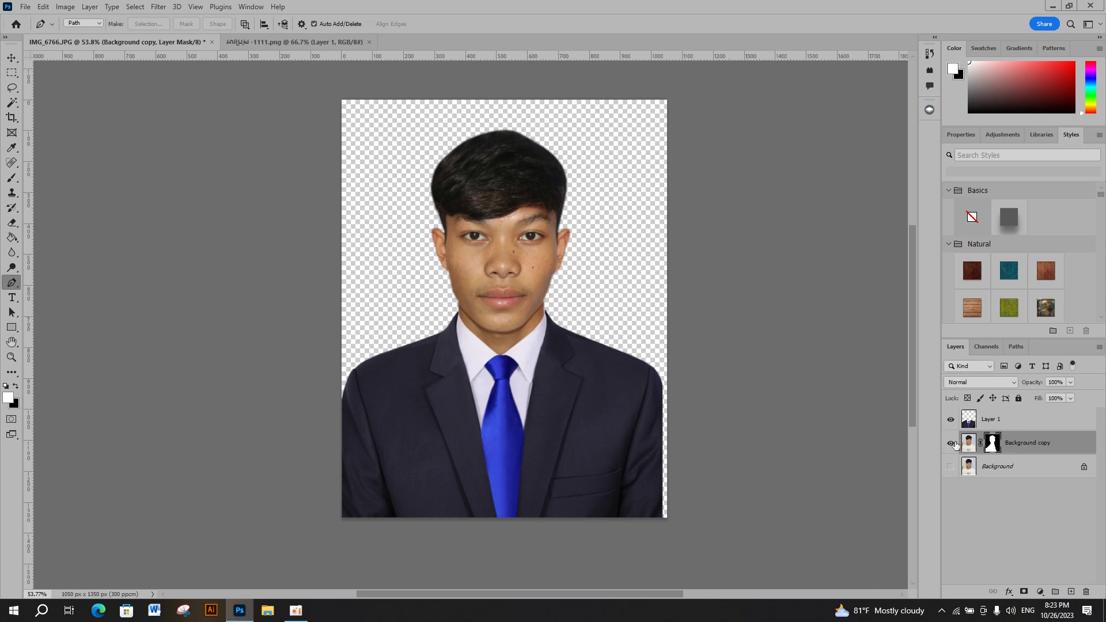
Step: Bring up the fill and adjustment layer menu in the Layers panel
left_click(1042, 590)
left_click(1041, 594)
left_click(1041, 592)
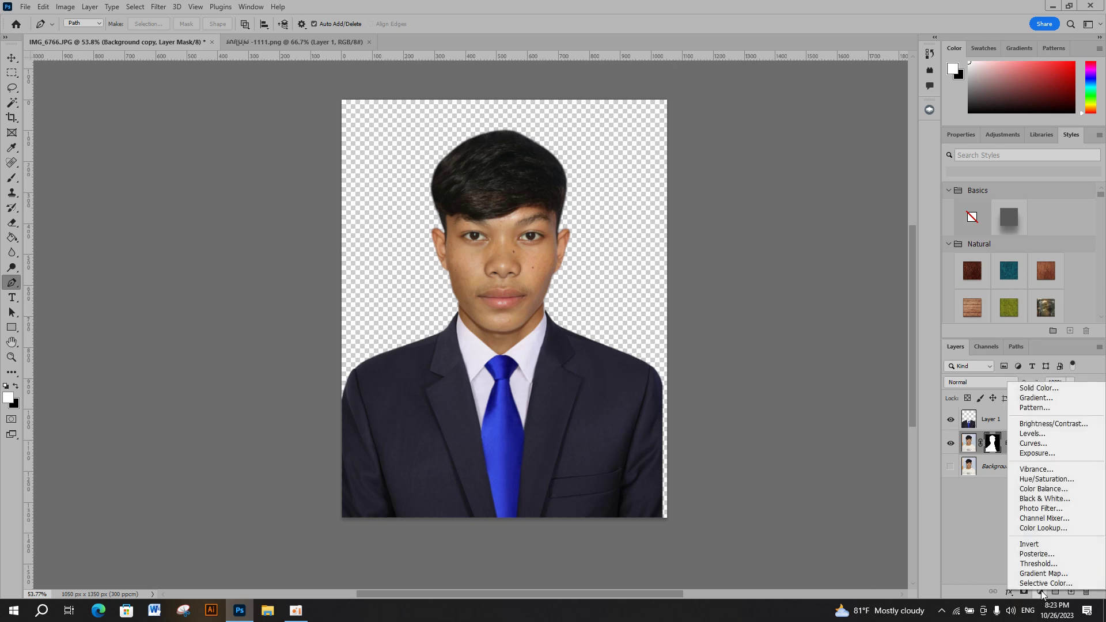
Step: Add a Solid Color fill layer set to bright blue #005efa
left_click(1035, 389)
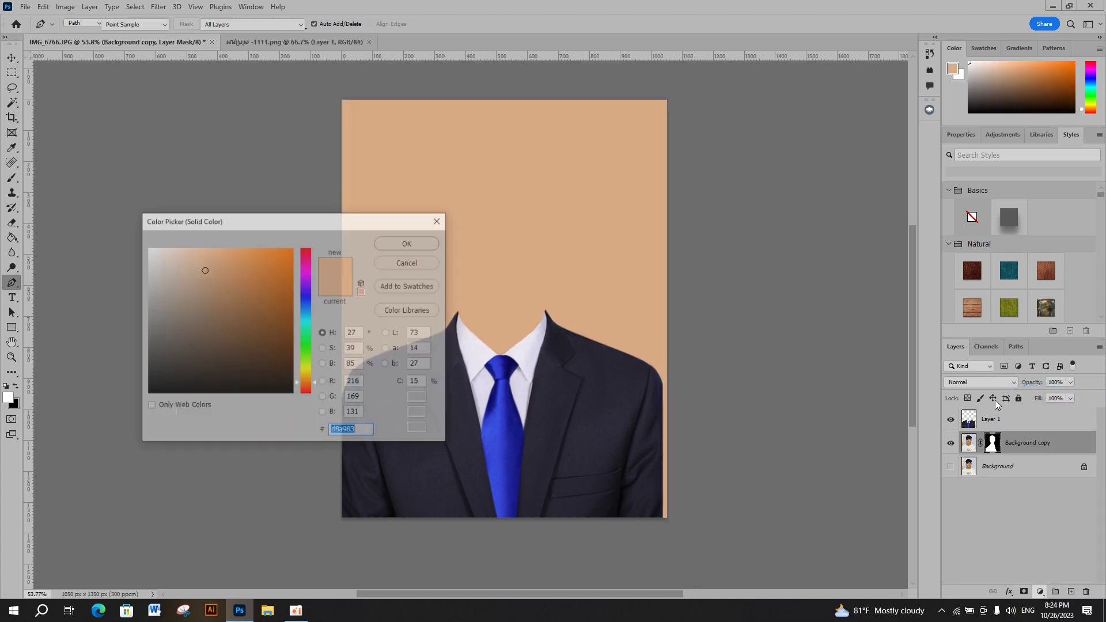
left_click(305, 306)
left_click_drag(307, 309, 310, 303)
left_click(293, 251)
left_click(305, 300)
left_click(307, 305)
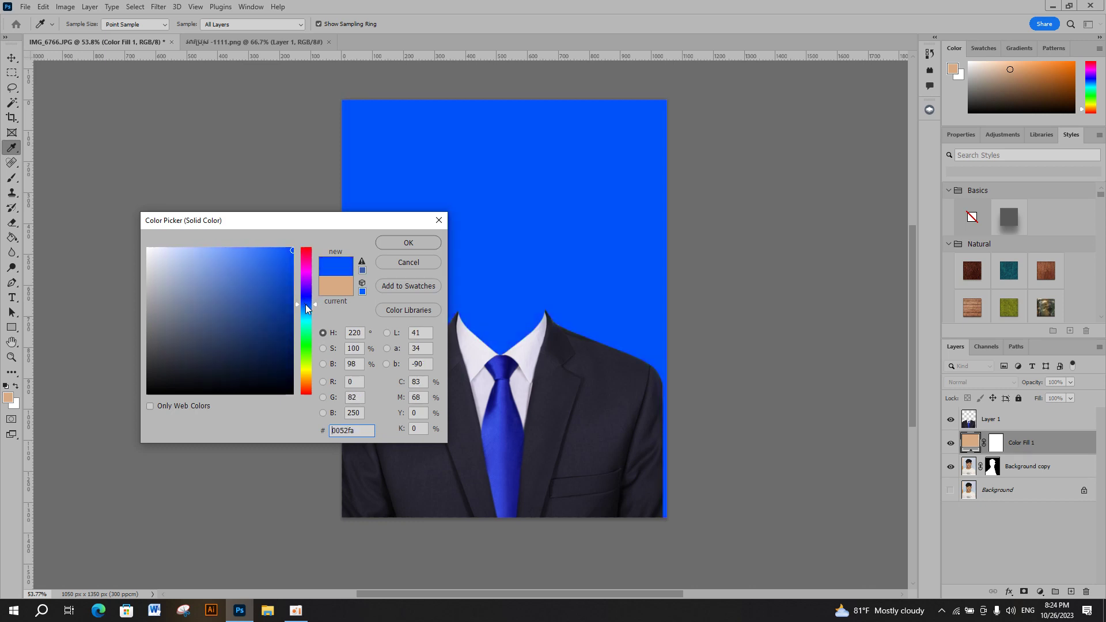
left_click(402, 244)
Step: Move Color Fill 1 below Background copy and fit the whole portrait in view
key("p")
mouse_move(1025, 443)
left_mouse_down()
mouse_move(1023, 473)
mouse_move(1014, 472)
left_mouse_up()
scroll(498, 307, "down", 2)
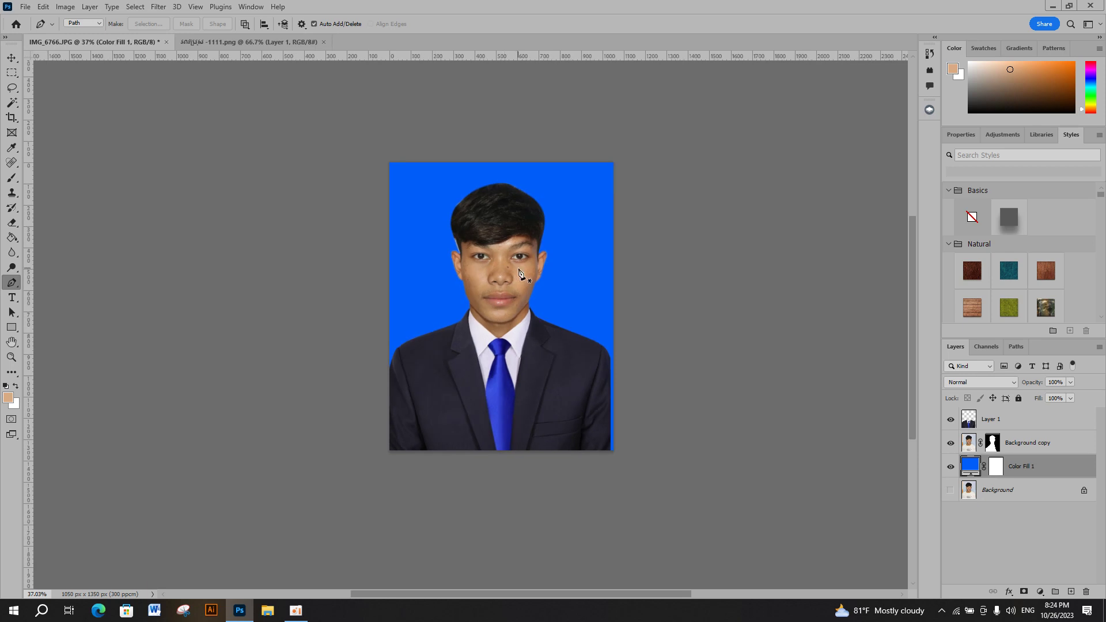
key("ctrl+0")
Step: Crop the portrait with the 3.5 × 4.5 cm, 300 ppi preset
left_click(12, 117)
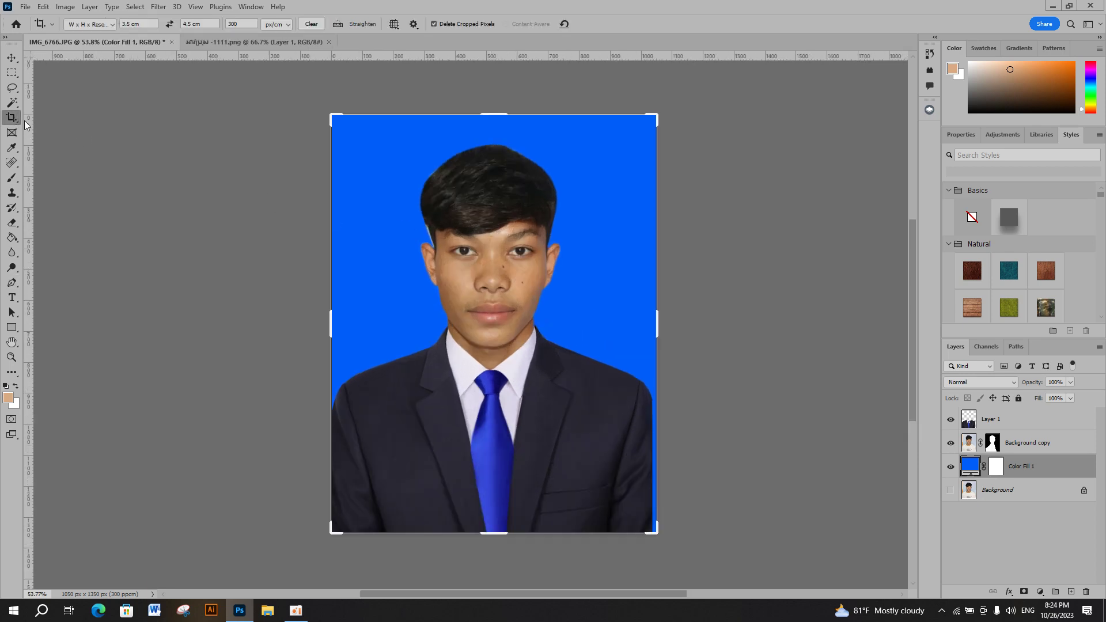
left_click_drag(509, 380, 562, 406)
left_click_drag(655, 517, 651, 512)
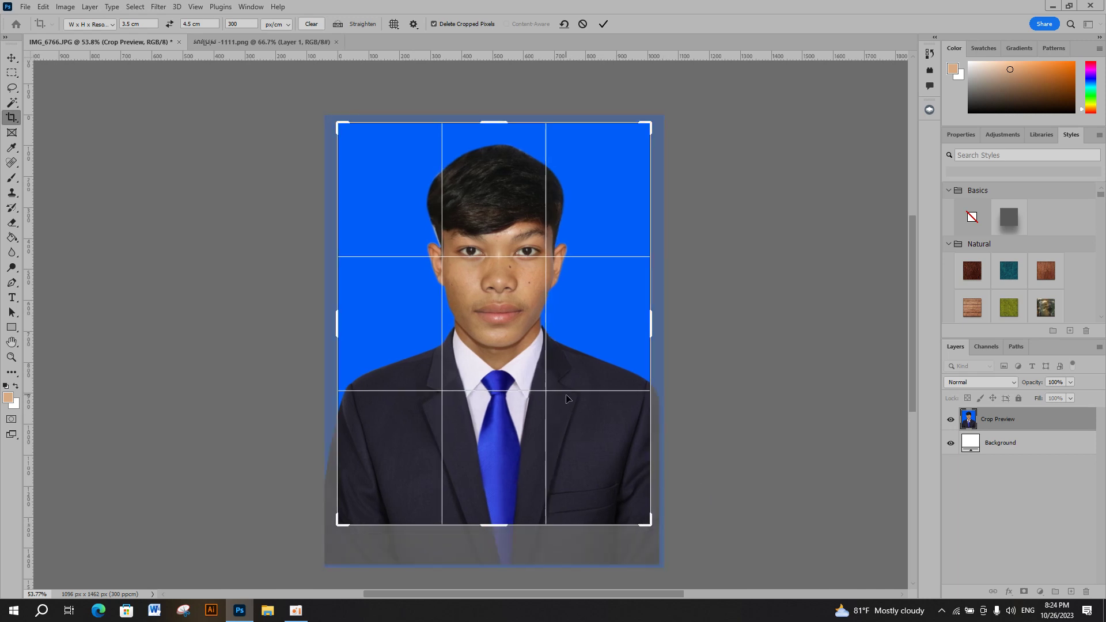
key("Return")
scroll(595, 314, "up", 2)
scroll(587, 300, "up", 2)
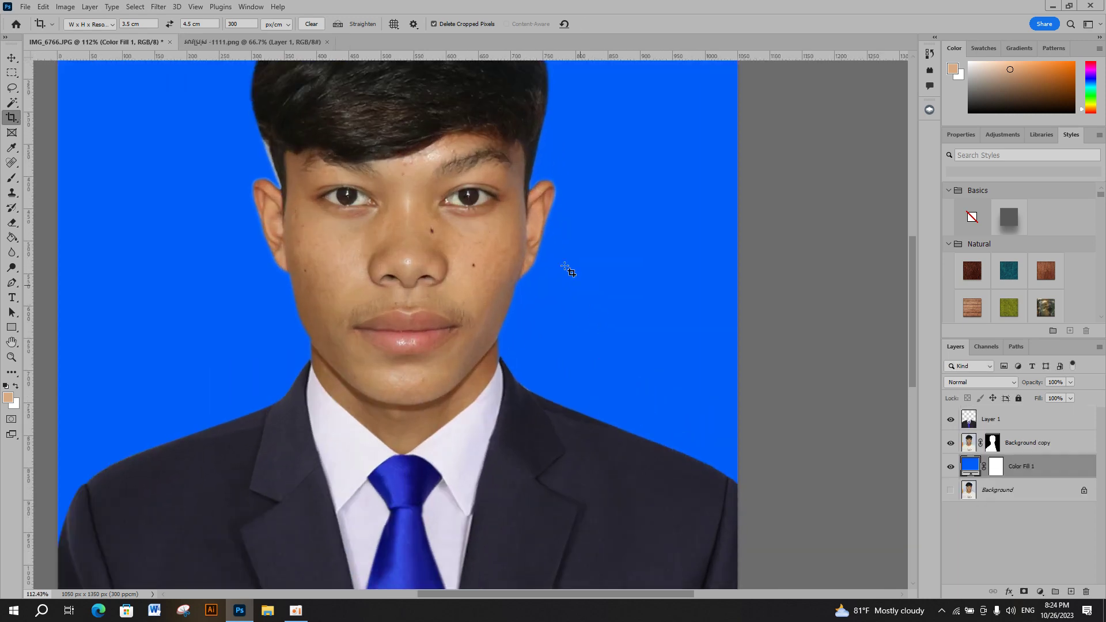
scroll(582, 288, "down", 3)
scroll(555, 254, "down", 3)
scroll(557, 318, "up", 3)
scroll(382, 140, "up", 2)
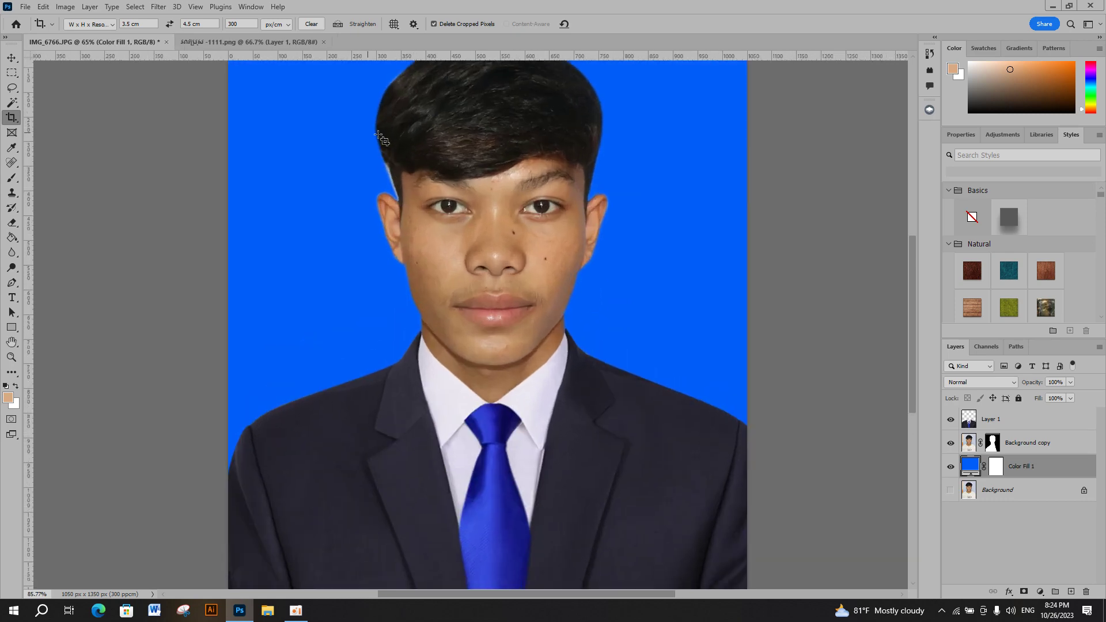
scroll(382, 140, "up", 3)
Step: On Background copy, trace a closed pen path around the pale gap between the hair and left ear
left_click(12, 58)
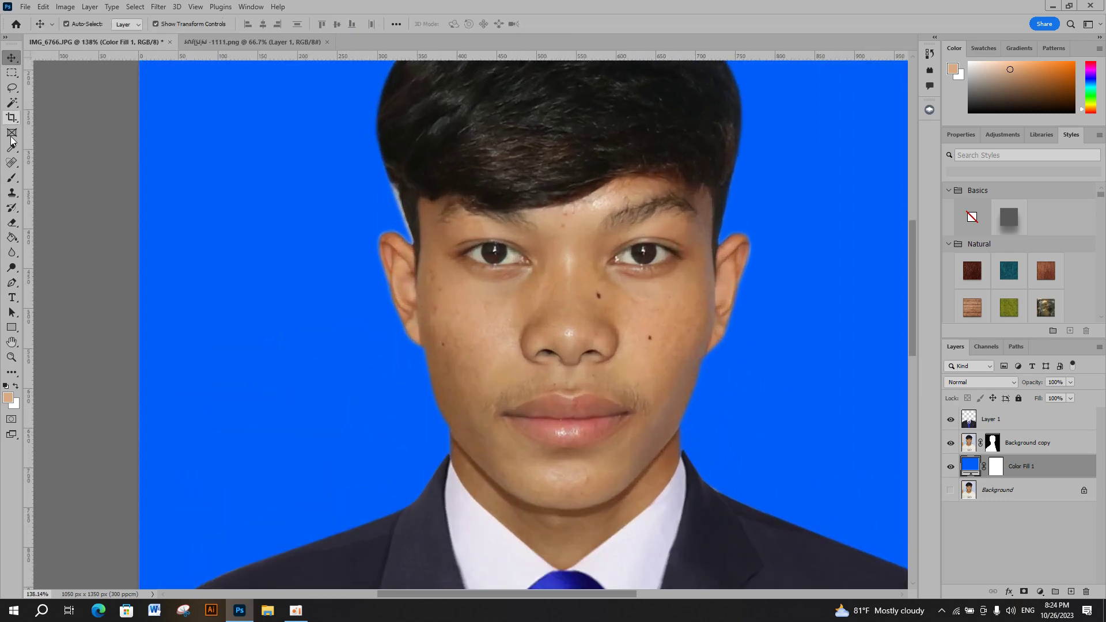
left_click(12, 283)
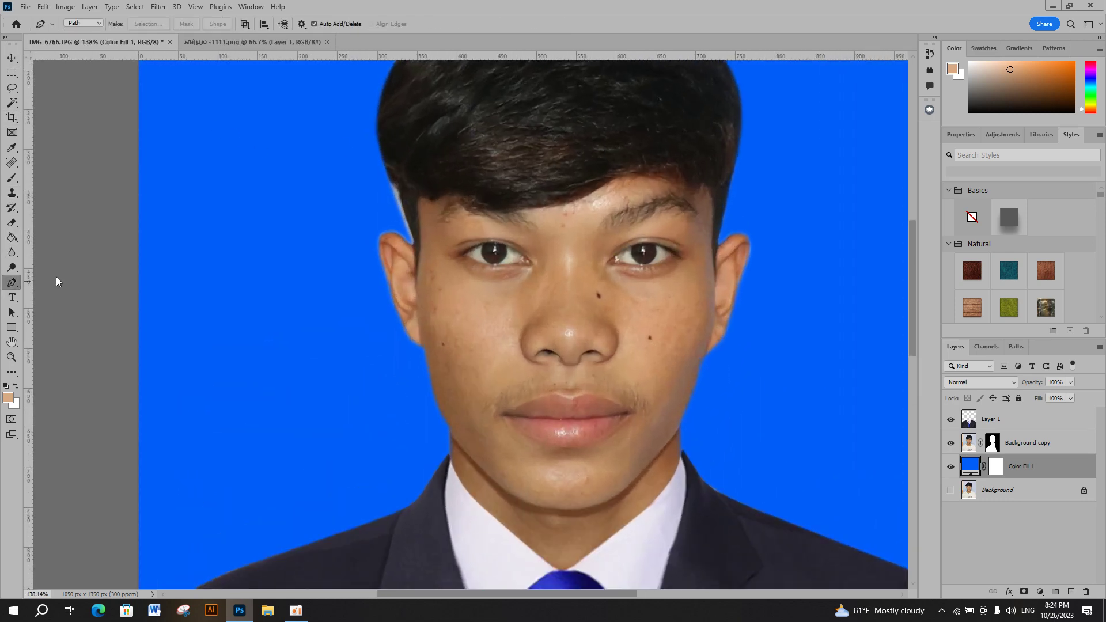
left_click(972, 447)
scroll(395, 213, "up", 3)
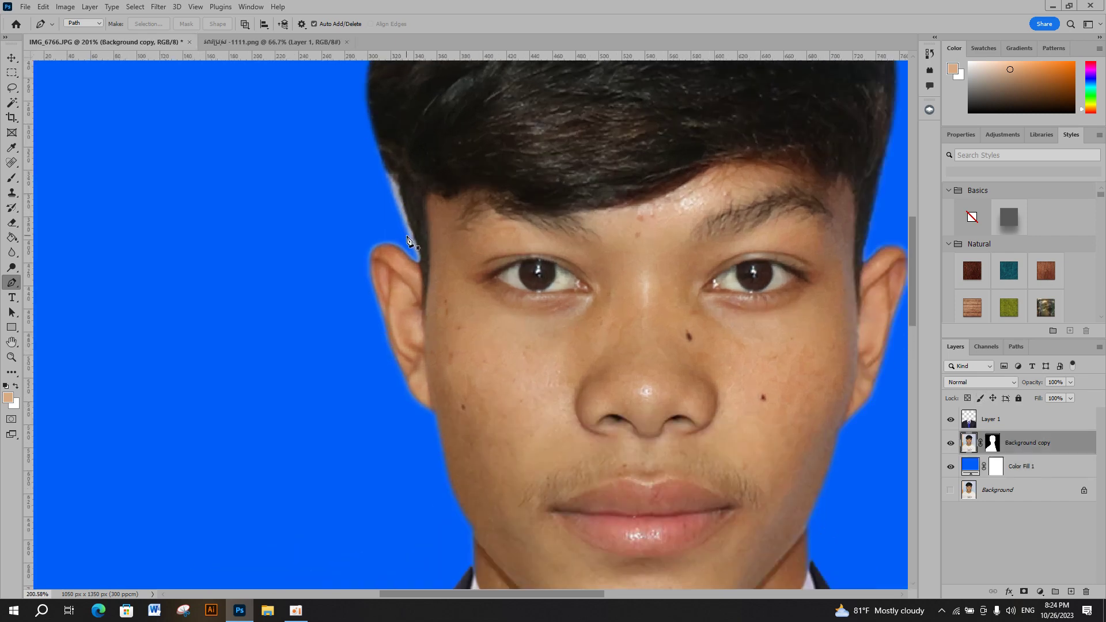
left_click(422, 264)
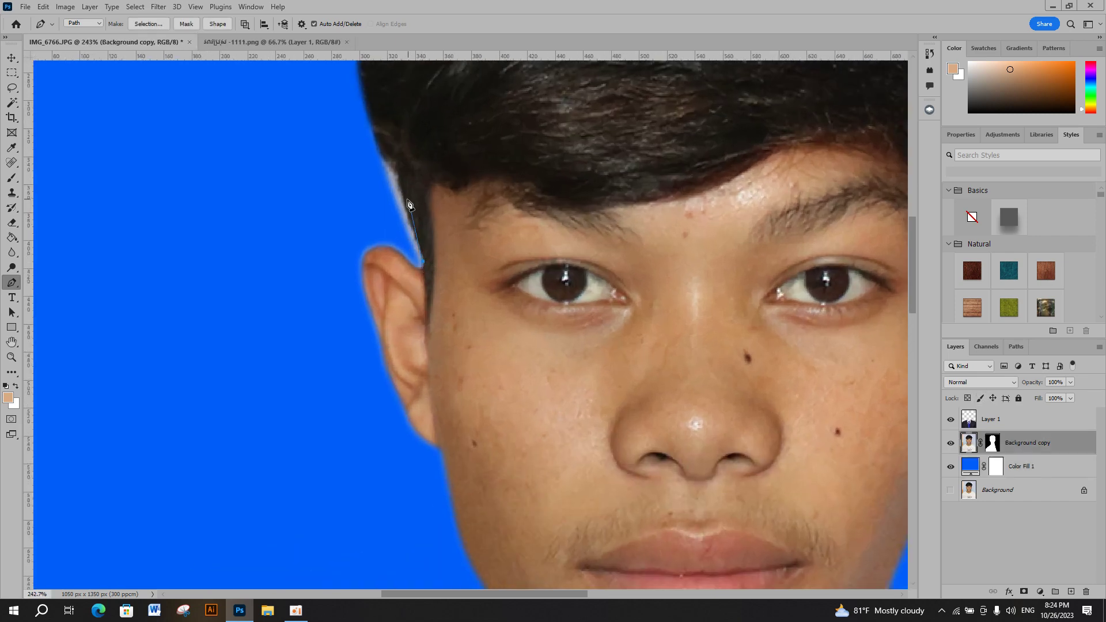
left_click_drag(392, 182, 389, 171)
key("ctrl+z")
left_click(360, 110)
left_click_drag(340, 132, 344, 159)
left_click_drag(357, 185, 364, 198)
left_click_drag(397, 239, 406, 247)
left_click(424, 264)
Step: Convert the hair-edge path into a 2-pixel feathered selection, clean the gap, then deselect
right_click(393, 164)
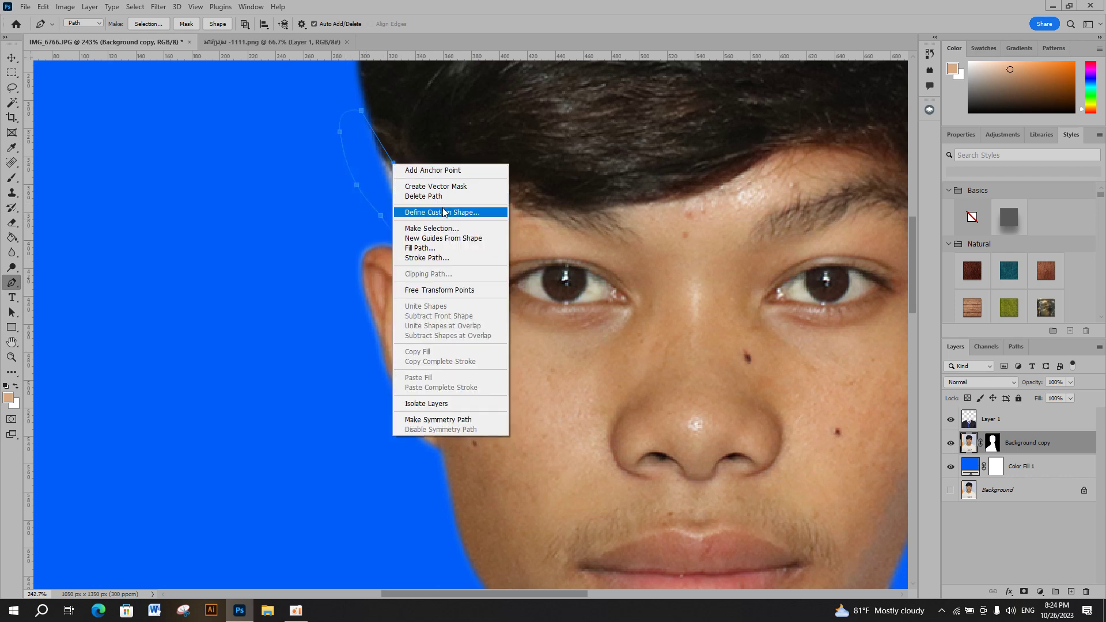
left_click(446, 229)
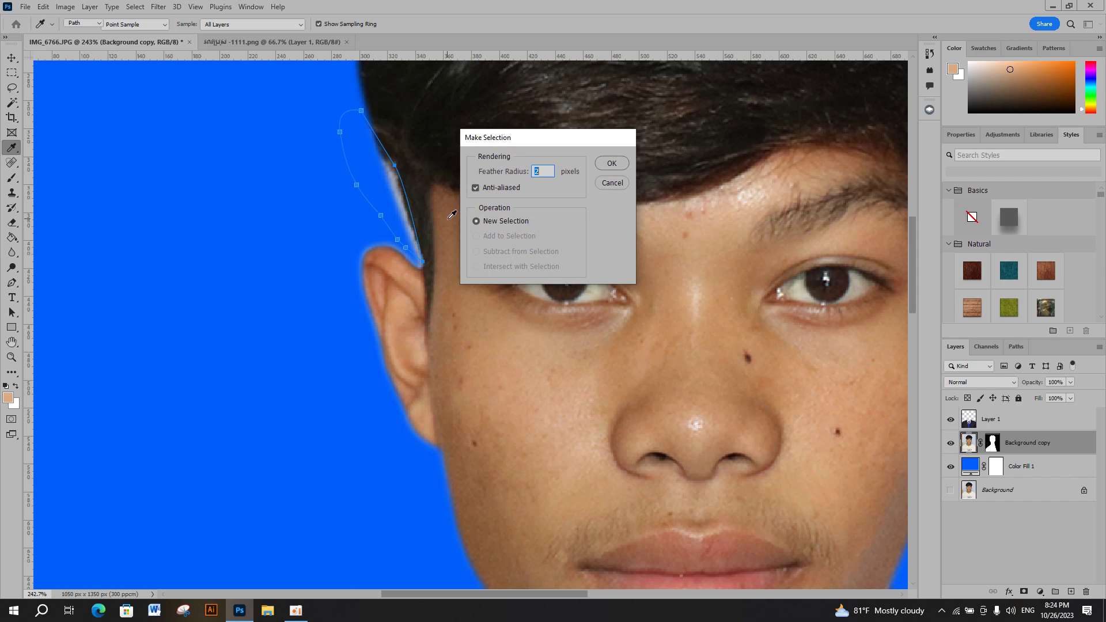
key("Return")
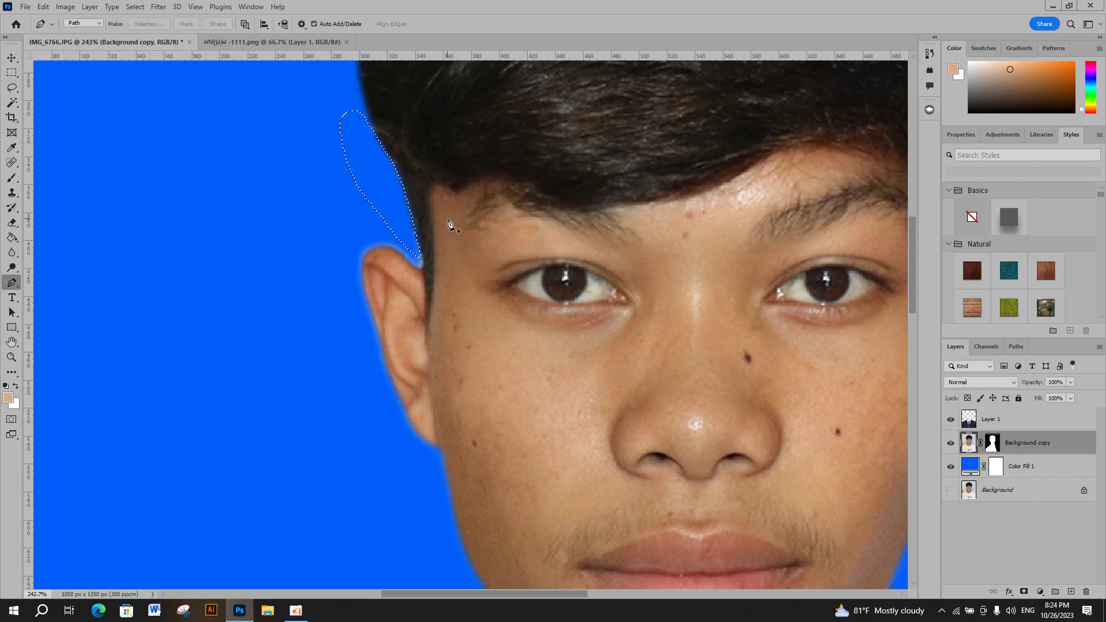
key("ctrl+d")
scroll(426, 242, "down", 3)
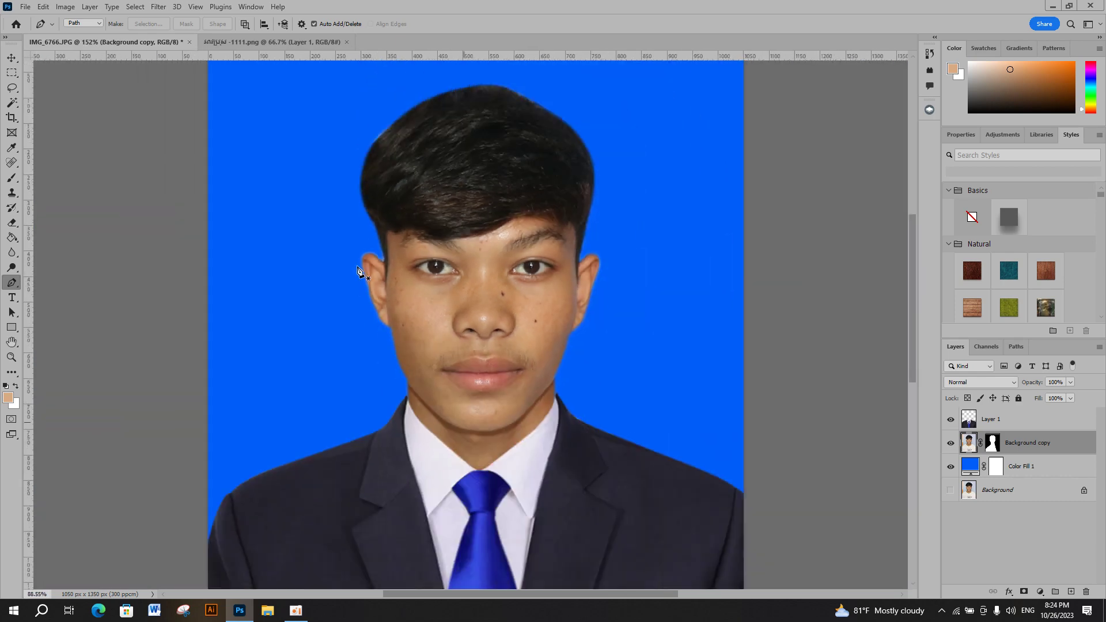
scroll(403, 265, "down", 2)
scroll(384, 282, "down", 2)
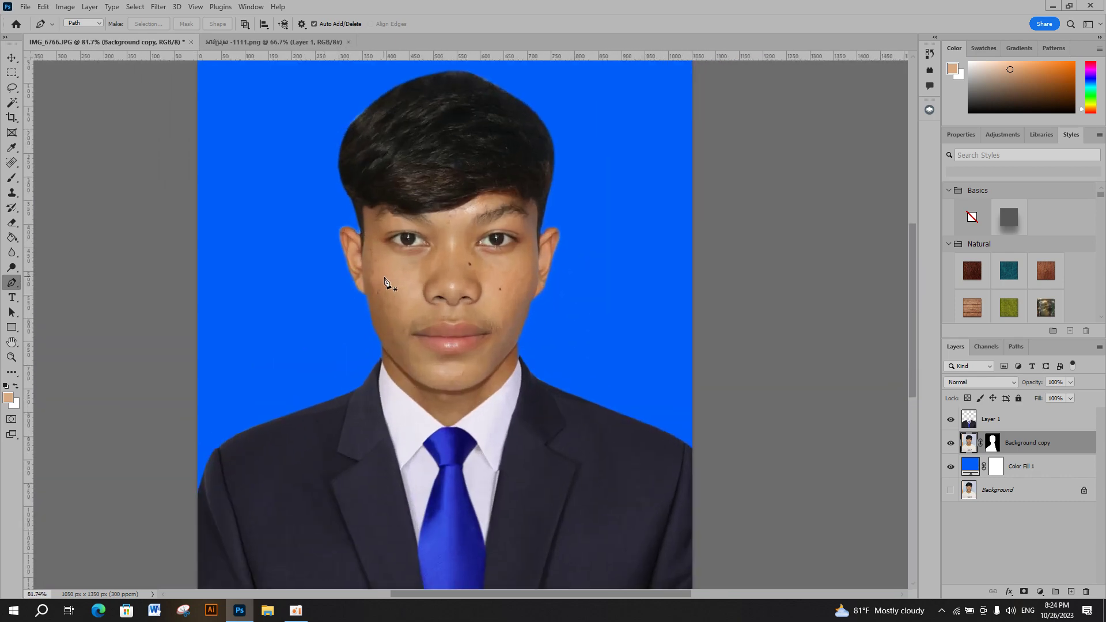
Step: With the Move tool active, zoom in on the face and open the Filter menu for Imagenomic Portraiture
left_click(12, 58)
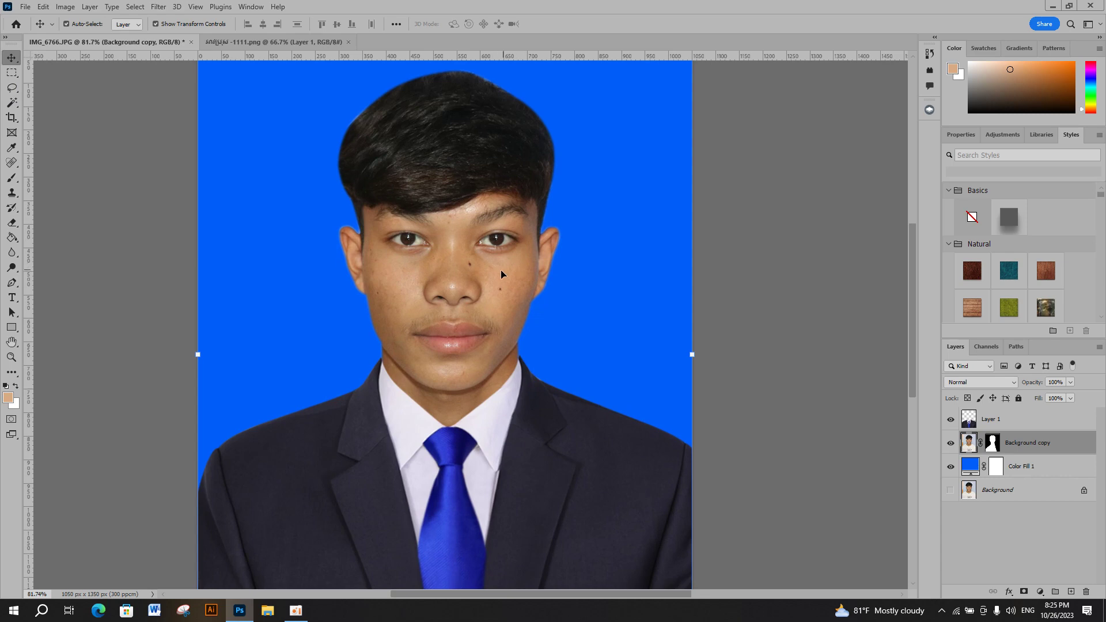
scroll(461, 277, "down", 2)
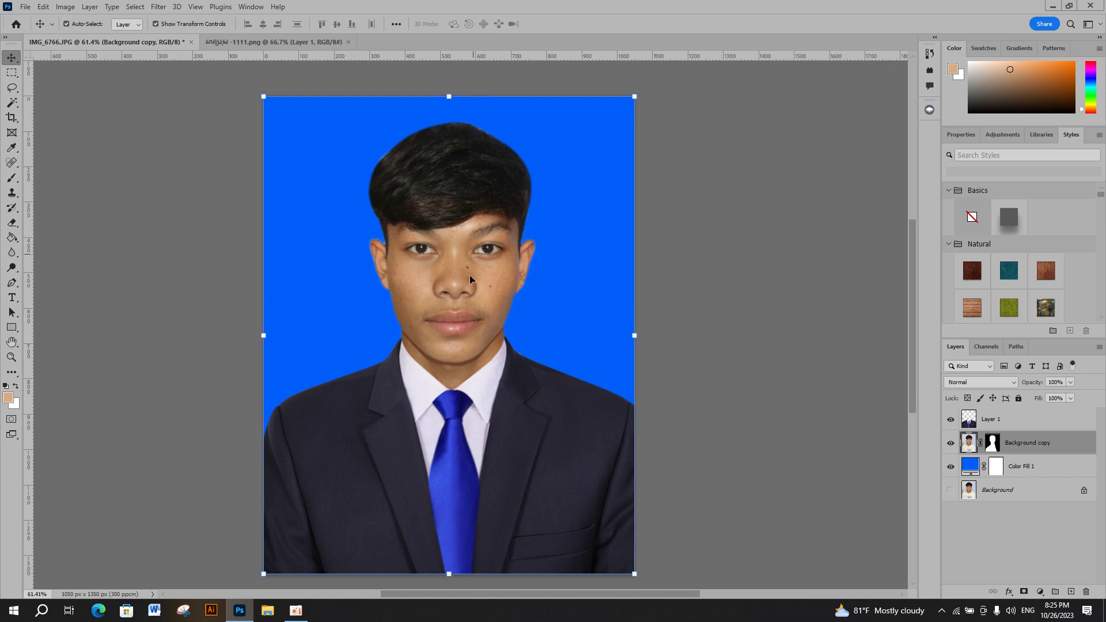
scroll(469, 277, "up", 2)
scroll(468, 279, "up", 2)
scroll(467, 279, "down", 2)
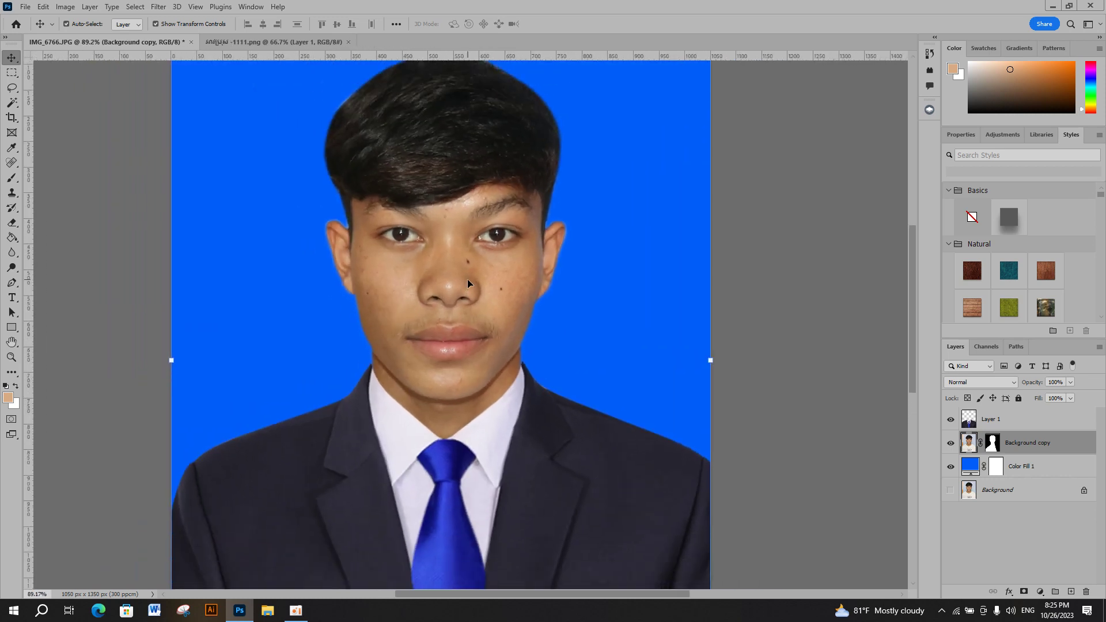
scroll(459, 299, "up", 2)
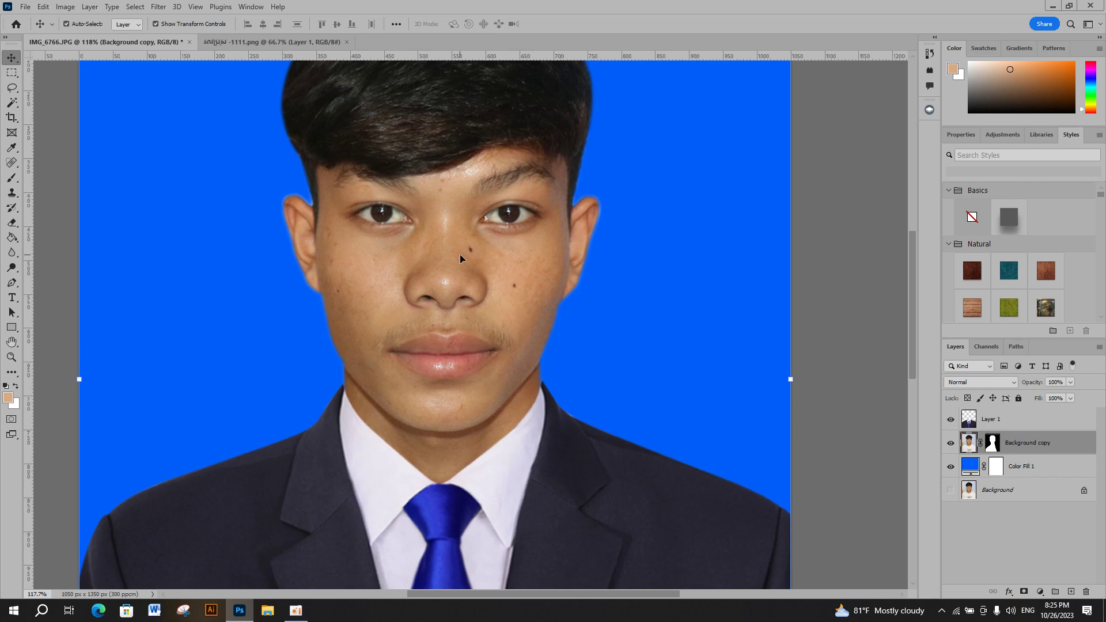
left_click(159, 7)
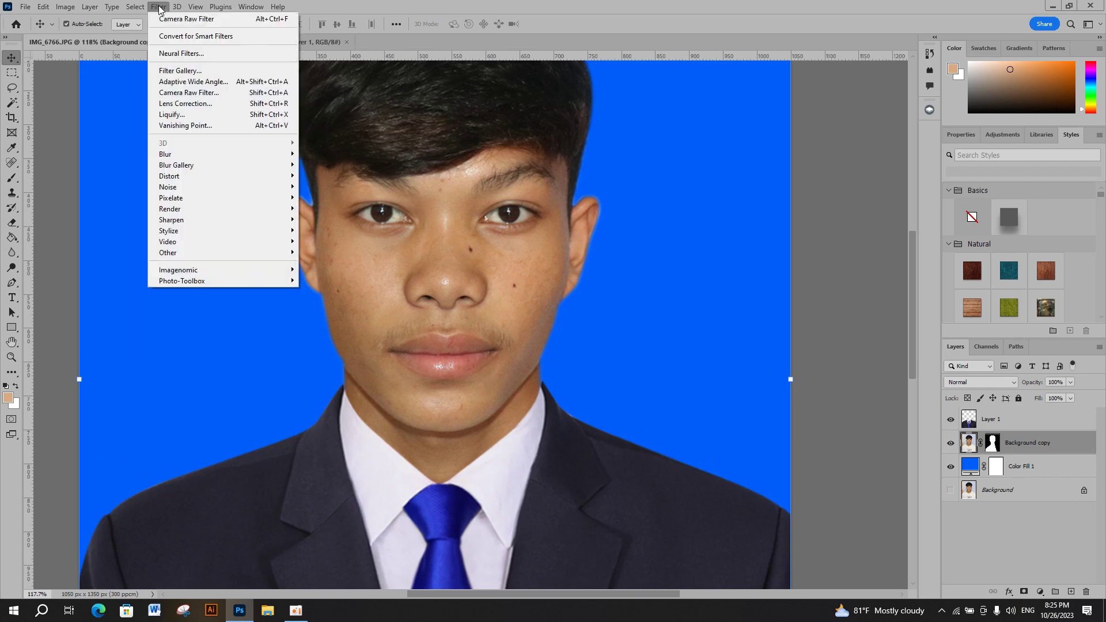
mouse_move(222, 270)
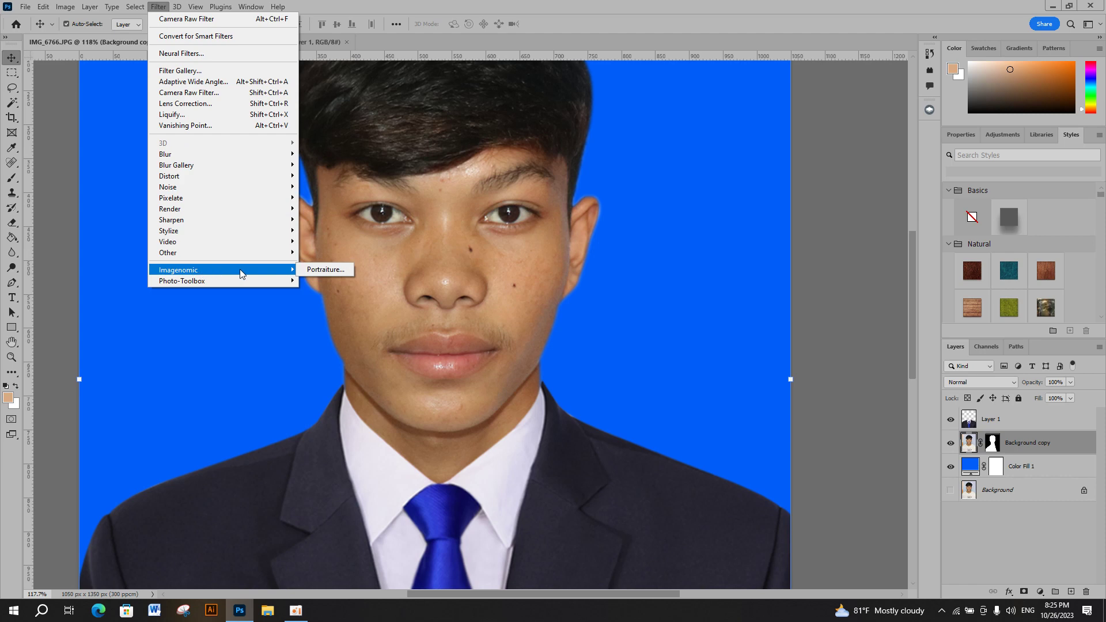
Step: Apply Imagenomic Portraiture with its default smoothing, +14 brightness and +4 warmth
left_click(326, 270)
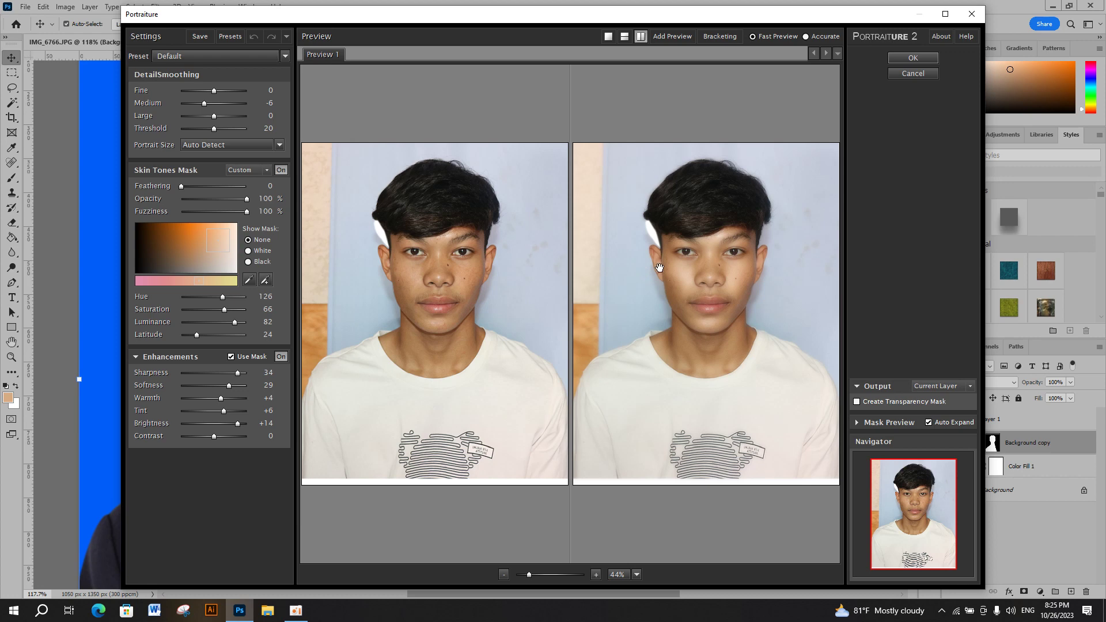
scroll(677, 264, "up", 1)
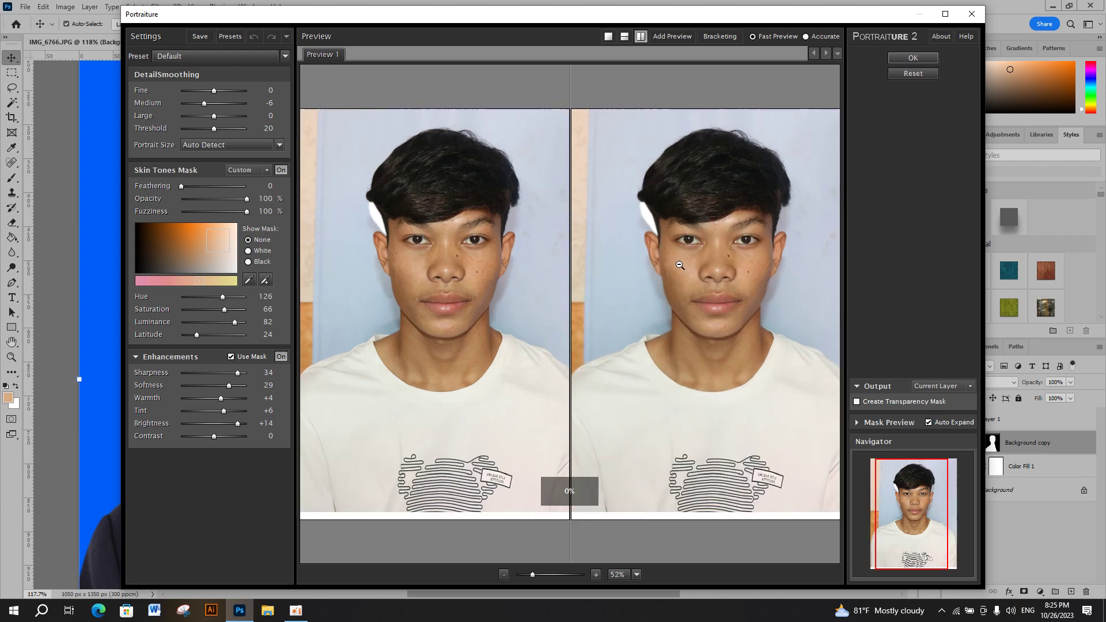
scroll(682, 266, "up", 1)
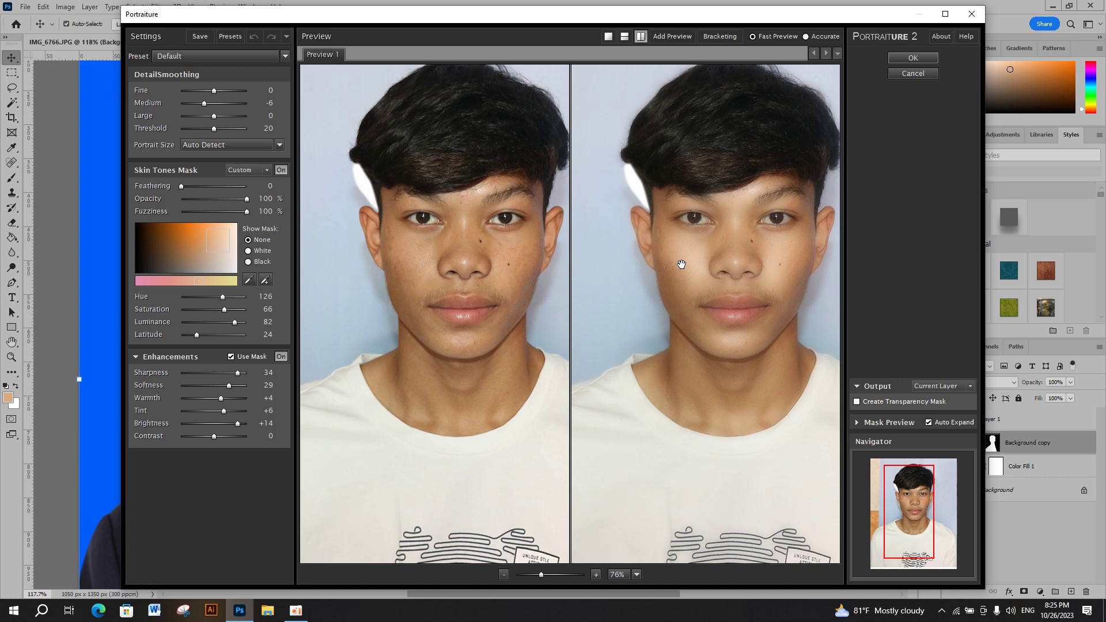
scroll(683, 266, "up", 1)
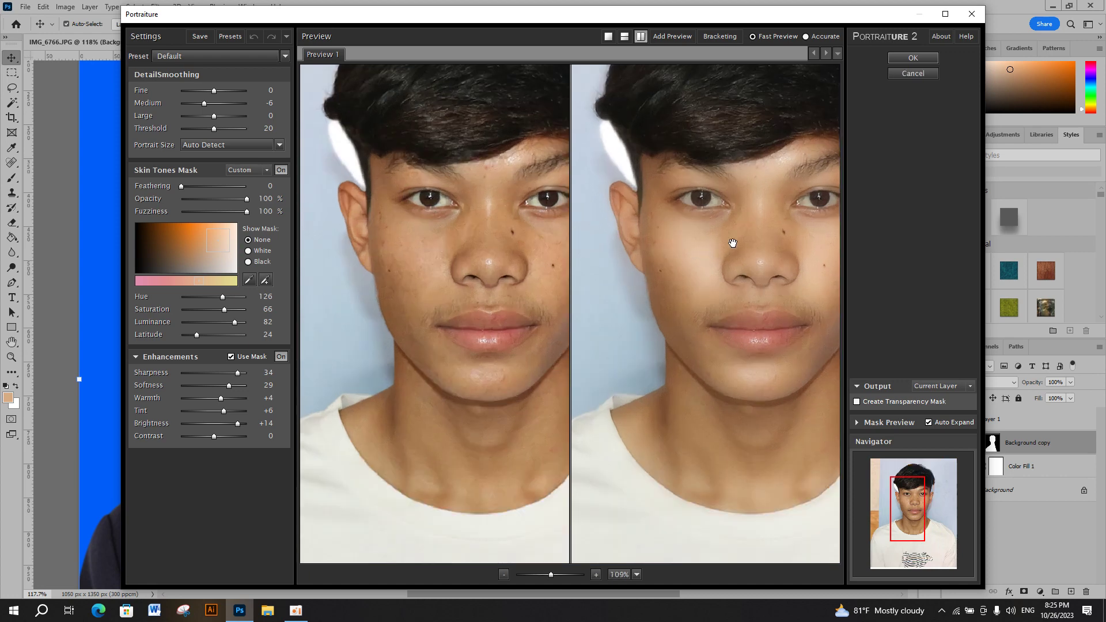
scroll(741, 246, "up", 1)
left_click_drag(744, 248, 728, 257)
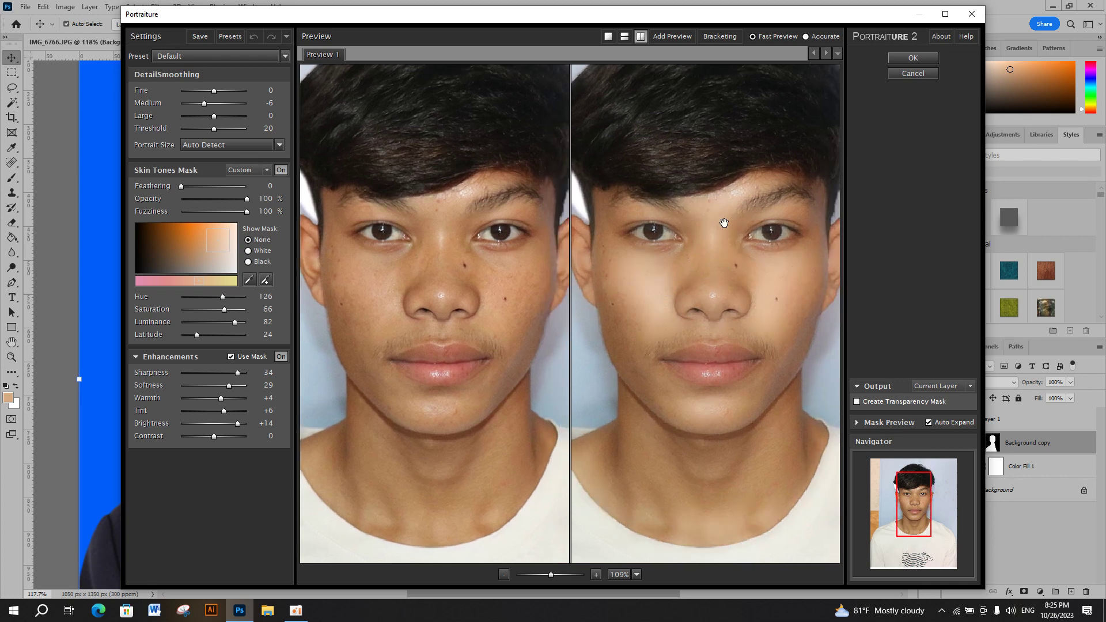
left_click(913, 58)
scroll(542, 259, "down", 2)
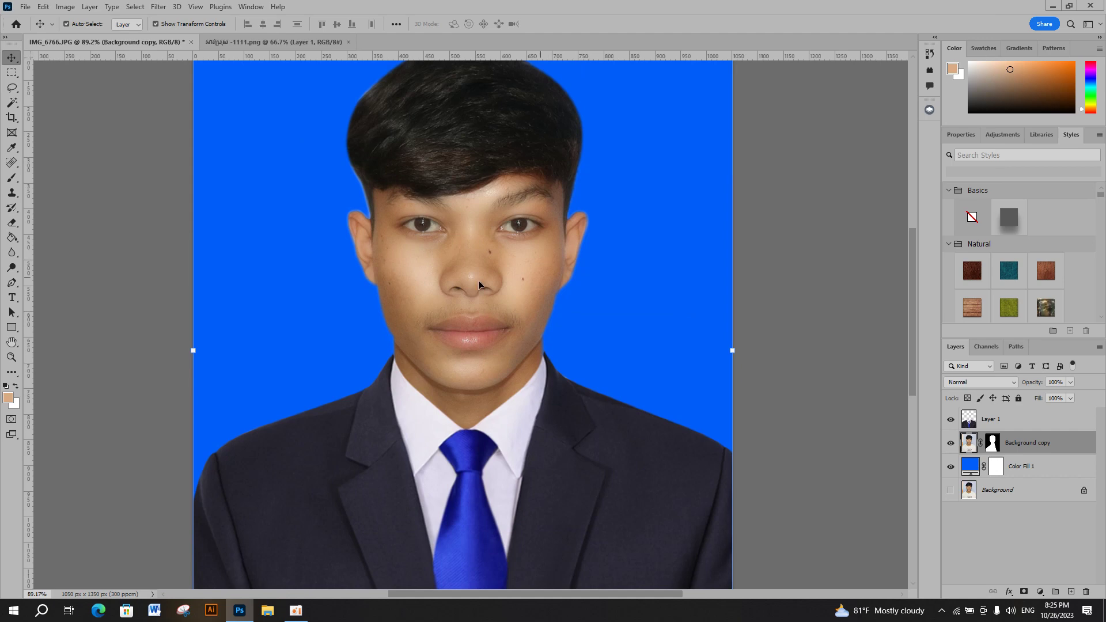
Step: Select the Brush tool, set white as background colour, and swap foreground and background colours
scroll(438, 275, "up", 2)
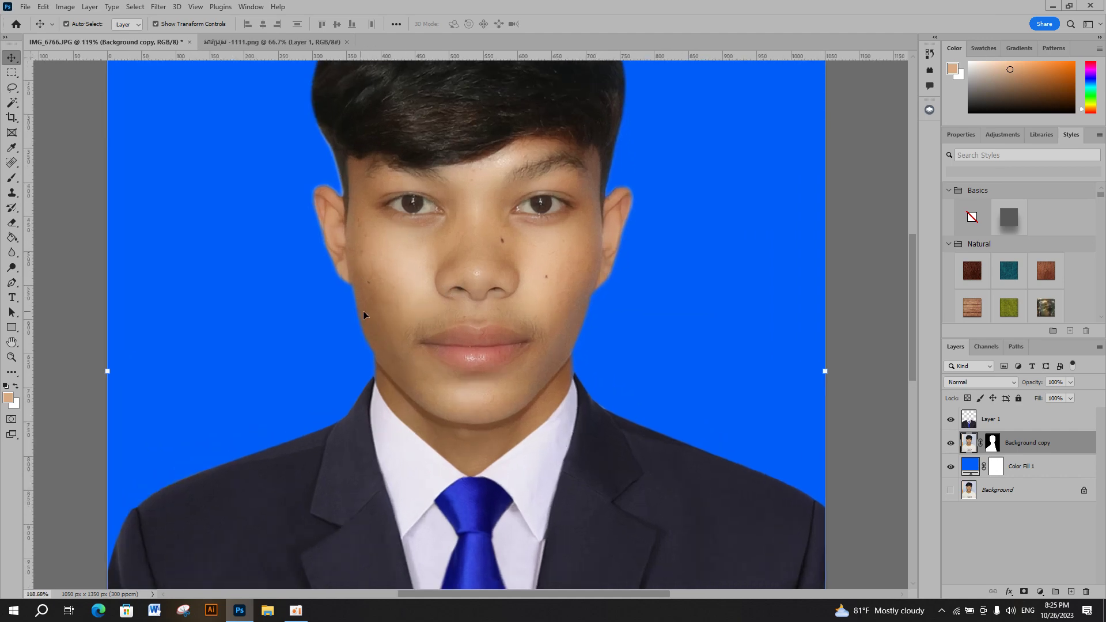
left_click(12, 178)
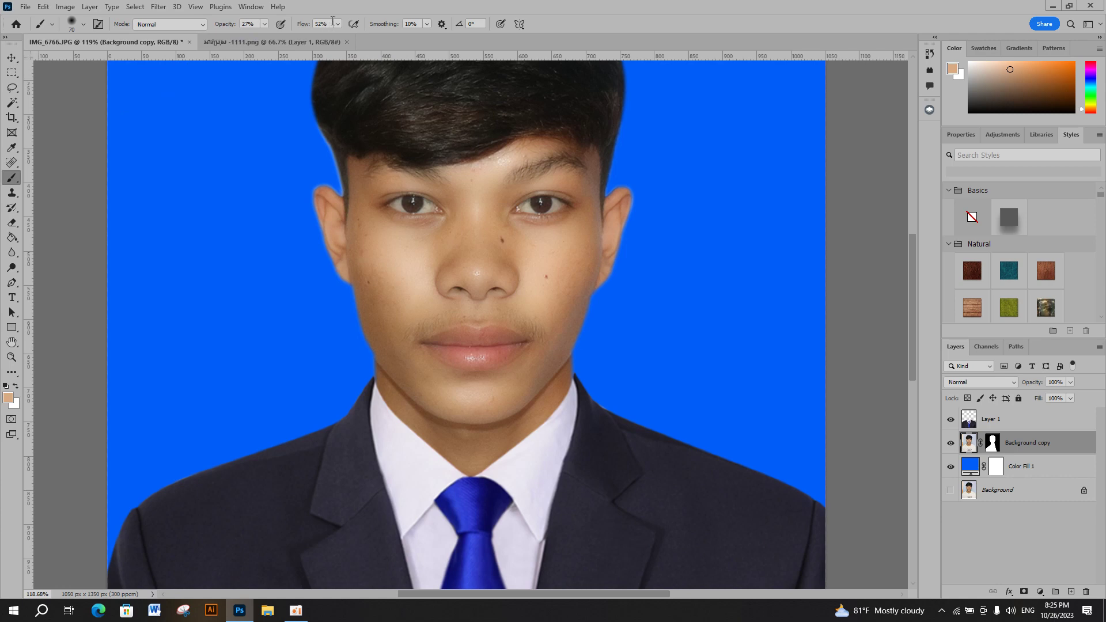
left_click(12, 405)
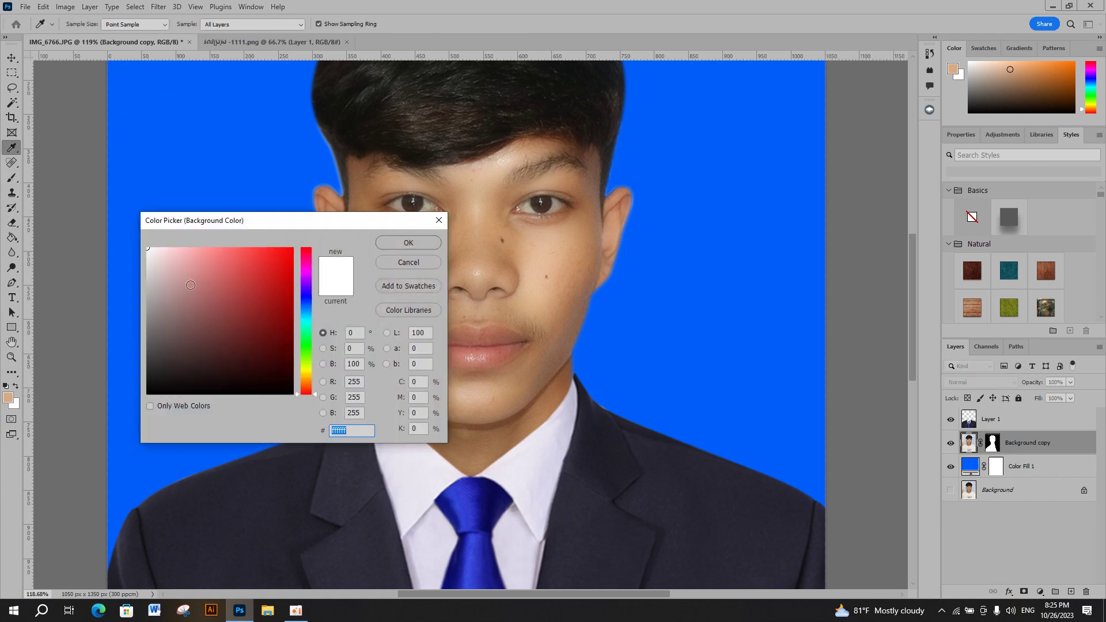
left_click(416, 242)
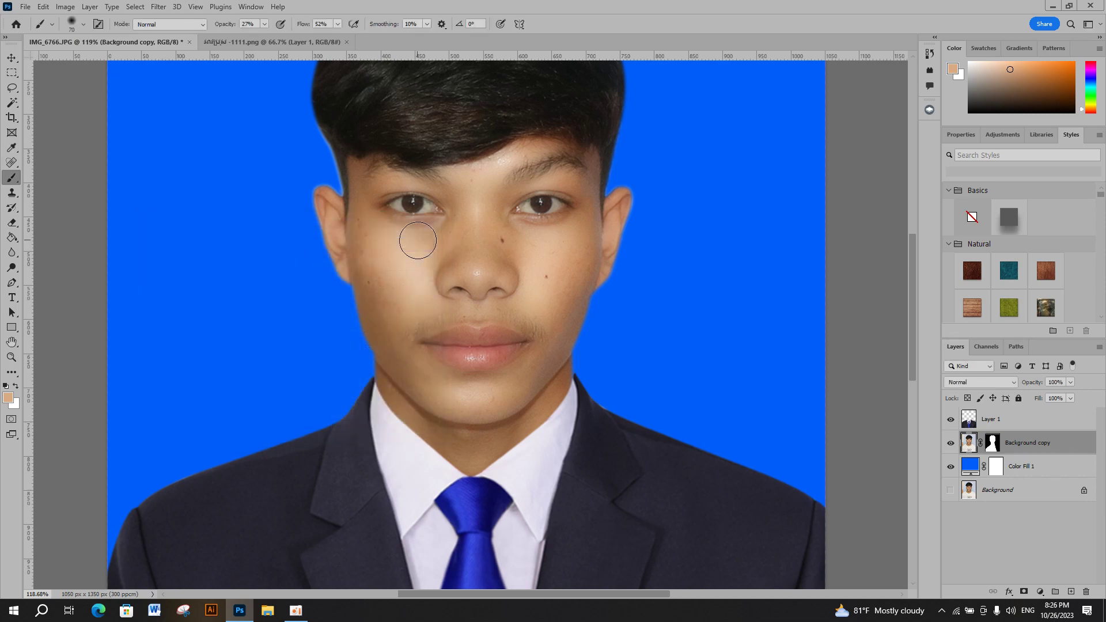
left_click(17, 387)
scroll(405, 265, "up", 1)
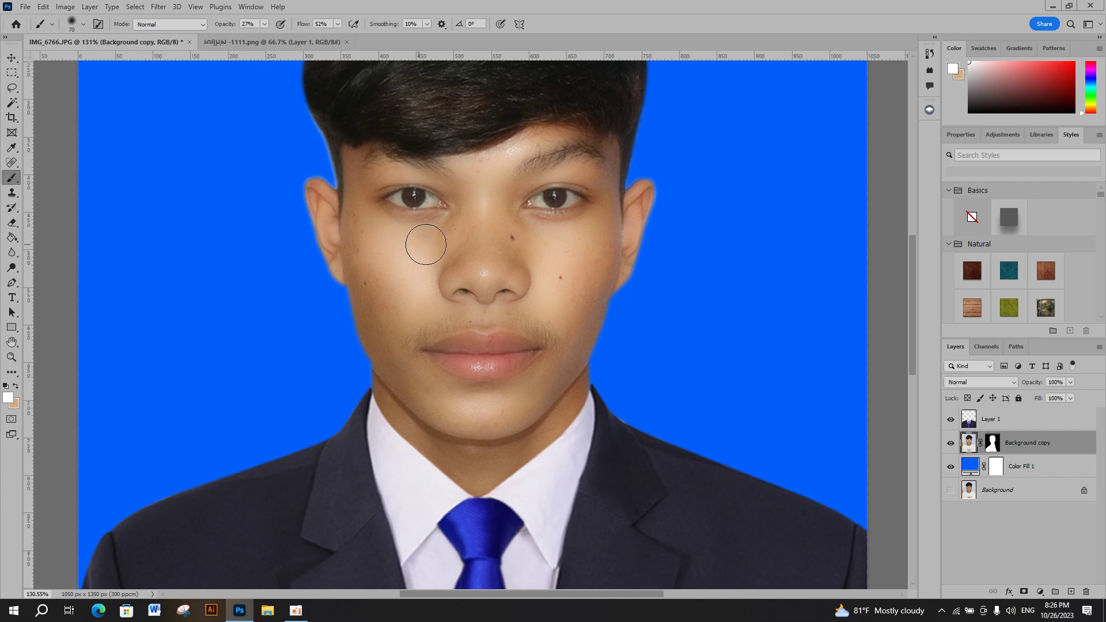
Step: Sample the cheek's skin tone and paint over the face's side shadows at 27% opacity, undoing the collar stroke
left_click(564, 252, "alt")
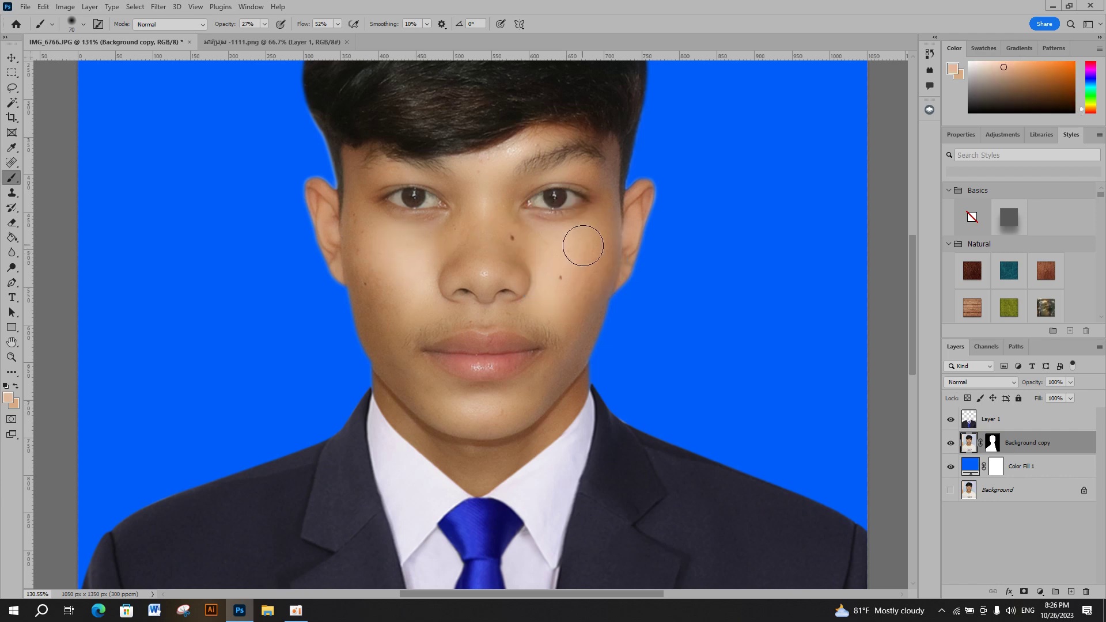
left_click_drag(611, 214, 602, 184)
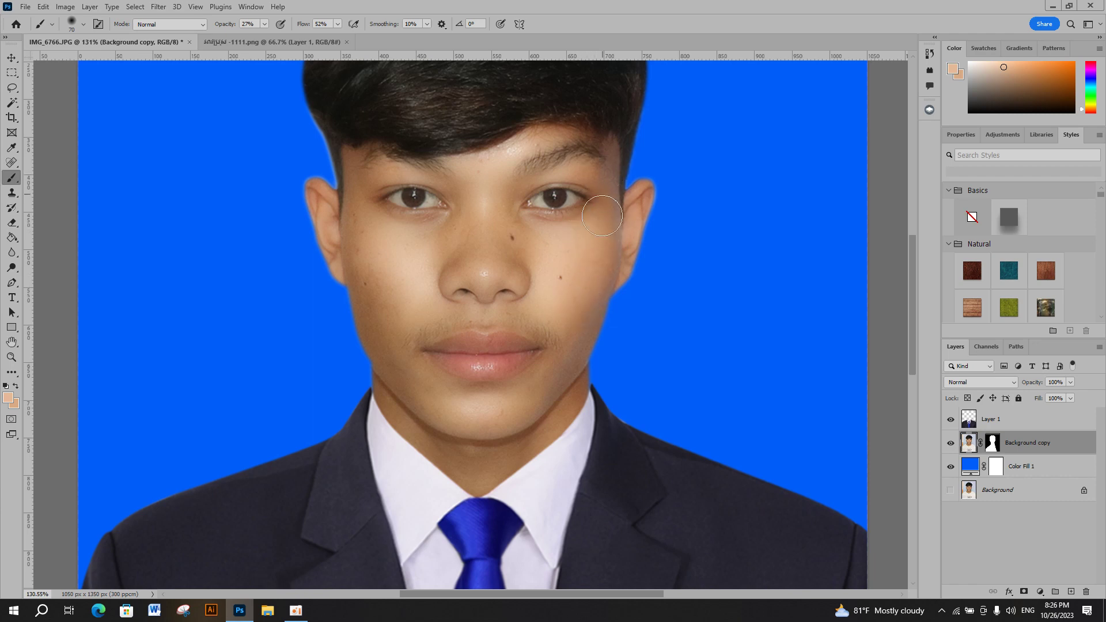
left_click_drag(579, 323, 542, 403)
mouse_move(336, 259)
left_mouse_down()
mouse_move(365, 256)
mouse_move(398, 375)
mouse_move(440, 370)
mouse_move(363, 345)
mouse_move(568, 437)
mouse_move(409, 450)
mouse_move(561, 452)
mouse_move(479, 477)
left_mouse_up()
key("ctrl+z")
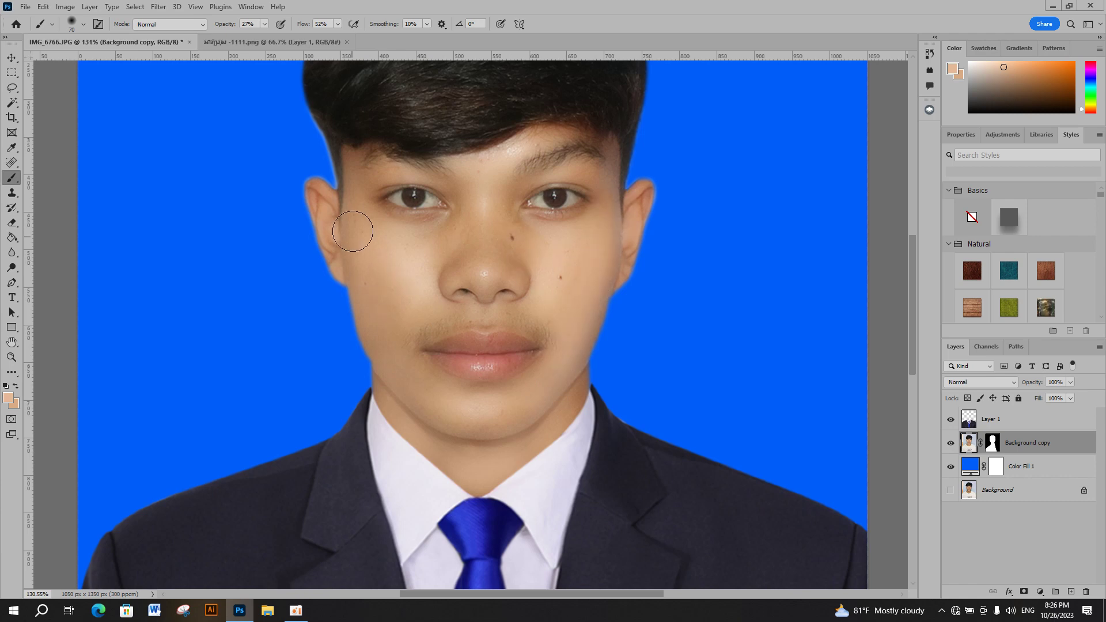
scroll(427, 236, "down", 3)
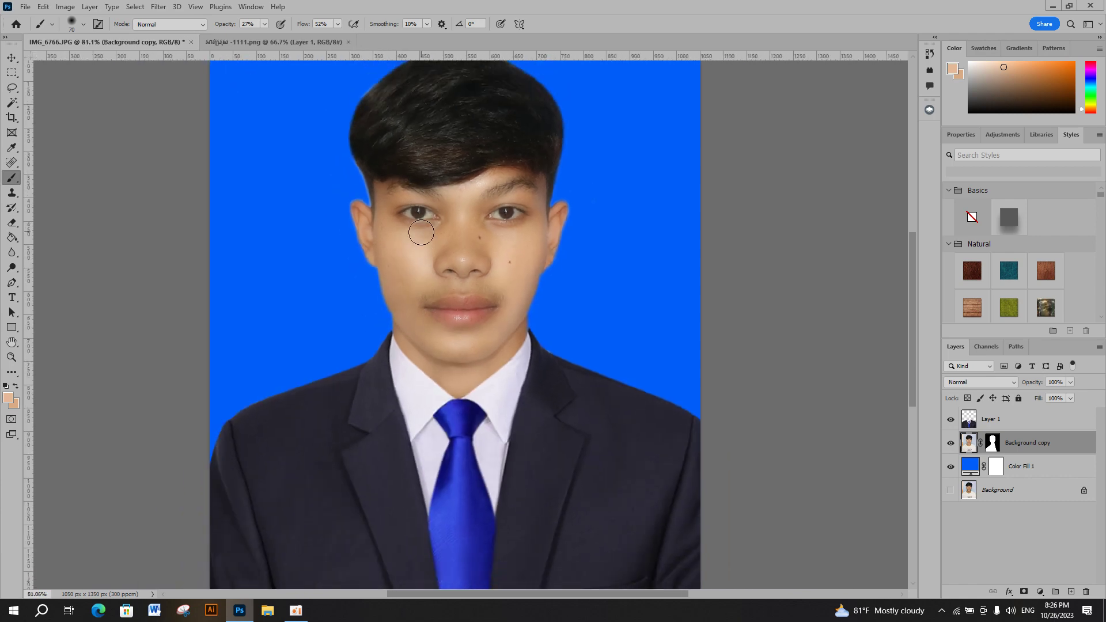
scroll(424, 225, "up", 2)
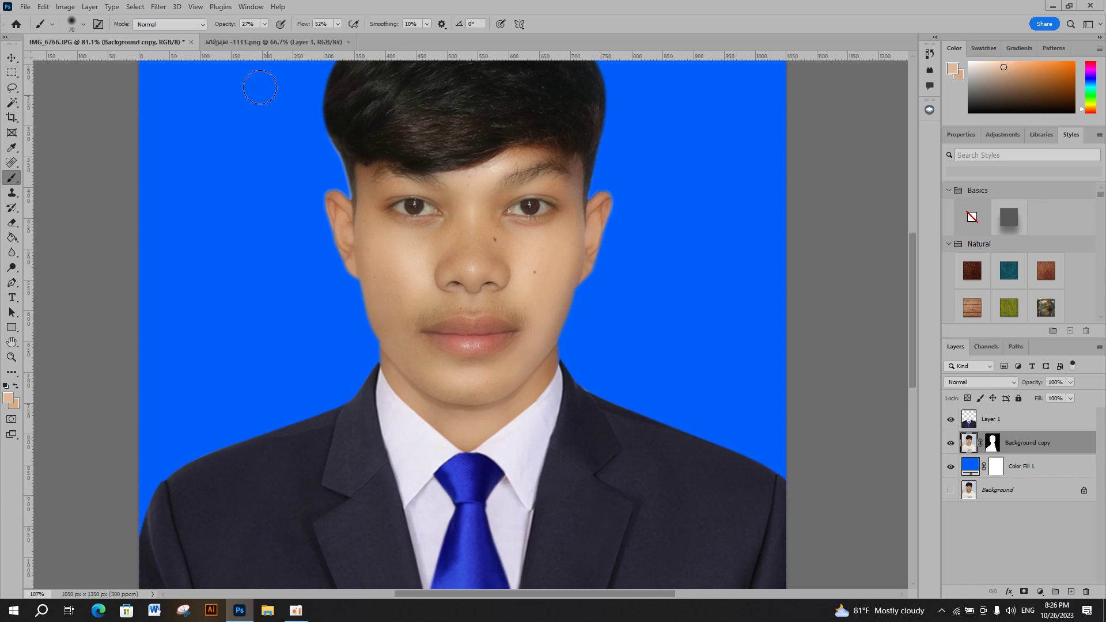
left_click(159, 7)
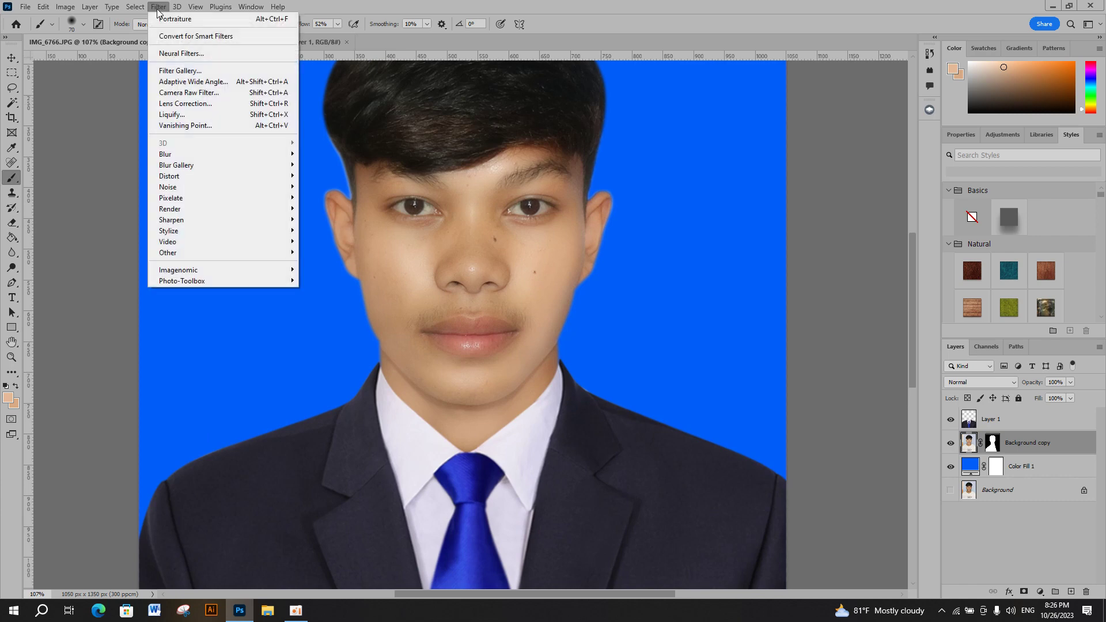
Step: Raise Exposure to +0.30 in the Camera Raw Filter and apply it to Background copy
left_click(208, 93)
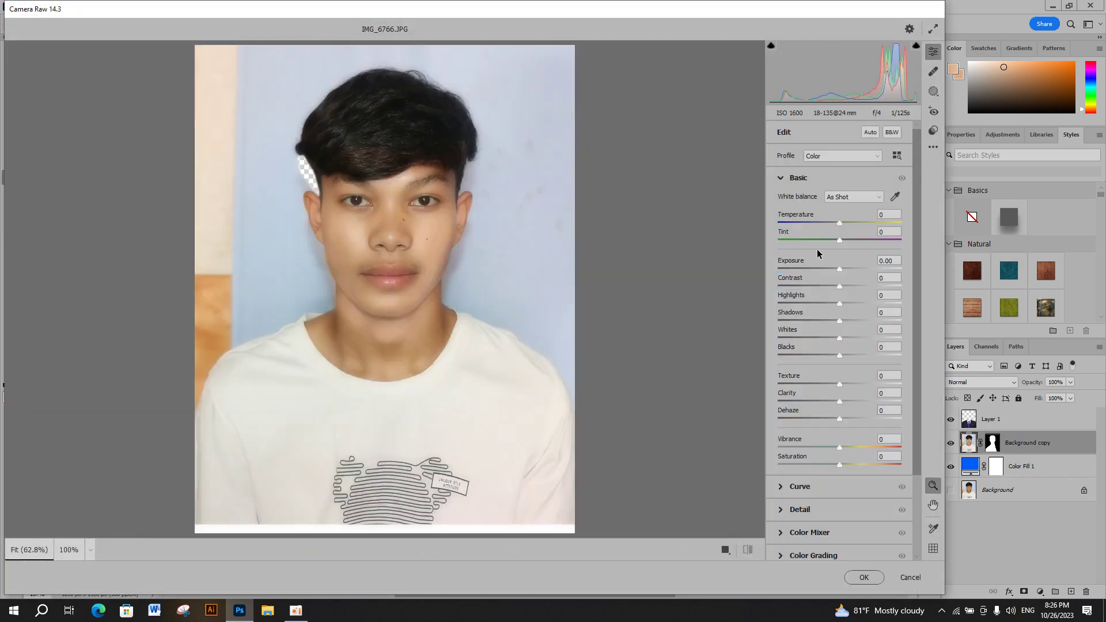
left_click_drag(840, 273, 843, 273)
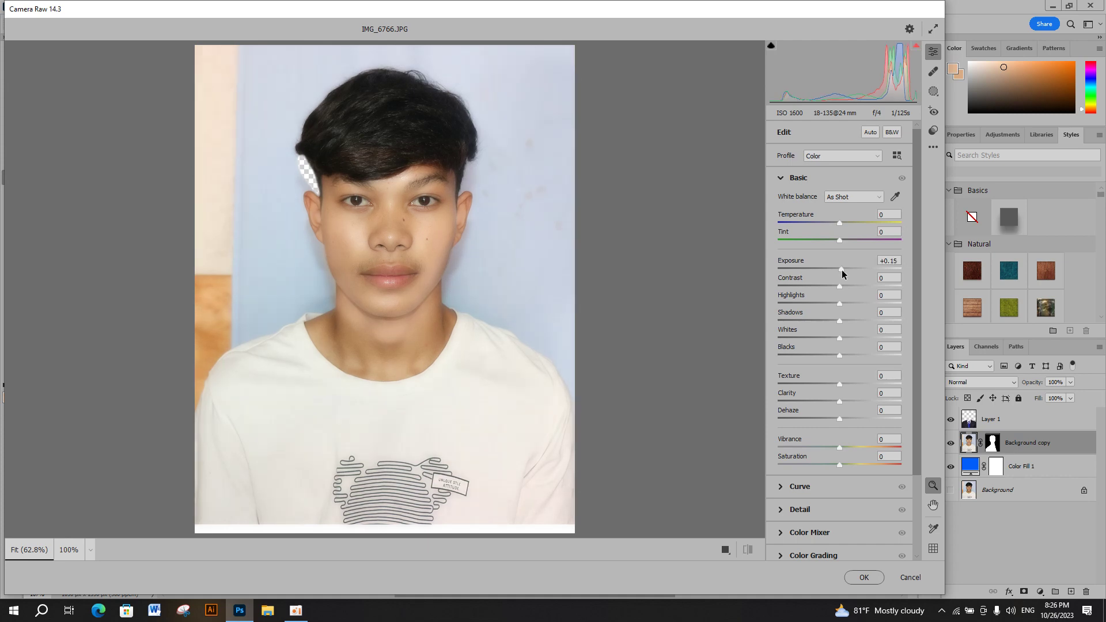
left_click(864, 577)
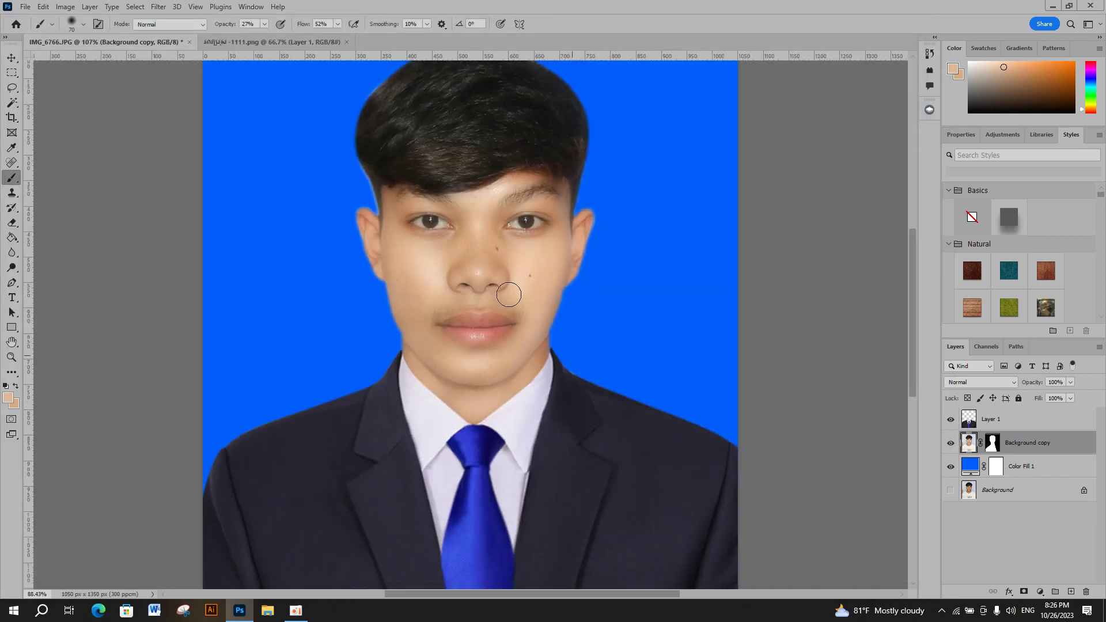
scroll(509, 294, "down", 3)
scroll(509, 306, "up", 2)
scroll(509, 309, "down", 2)
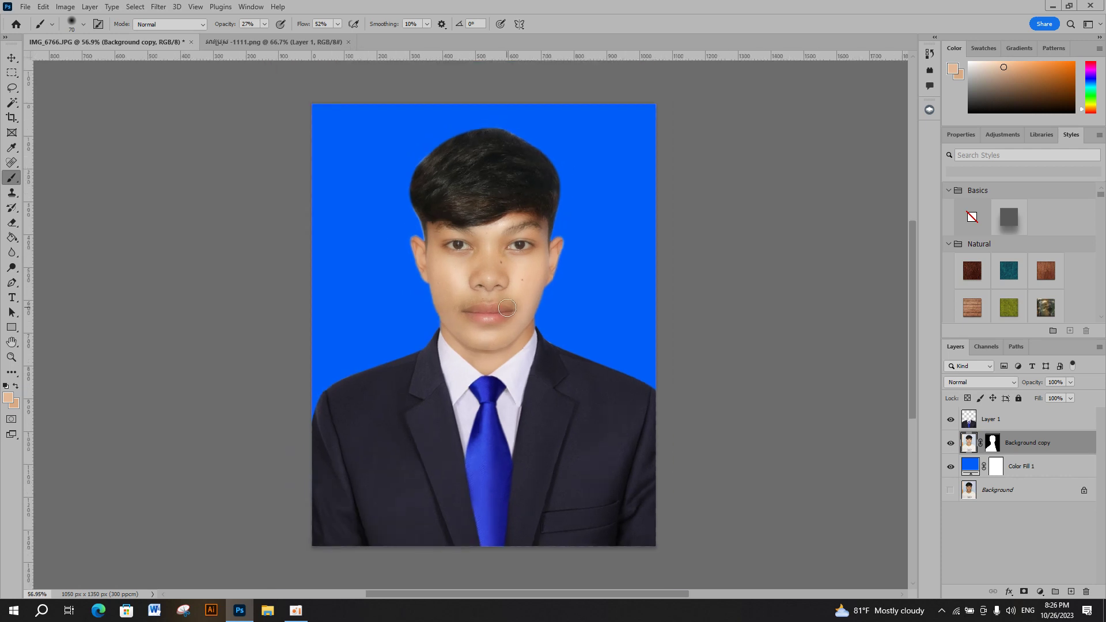
scroll(507, 308, "up", 2)
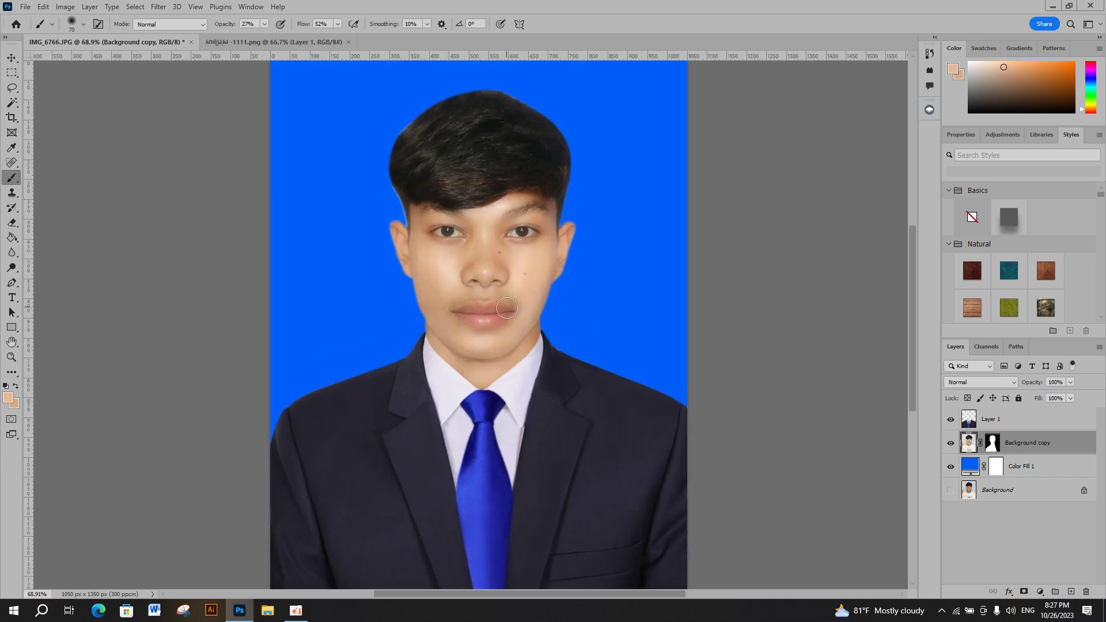
scroll(507, 308, "down", 2)
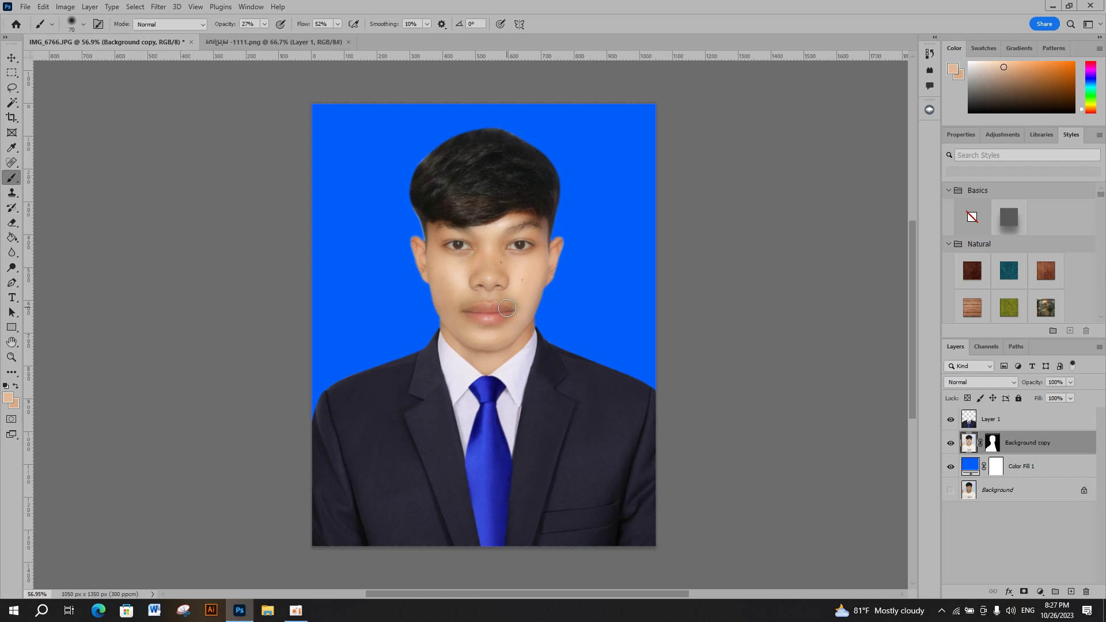
scroll(507, 309, "down", 1)
scroll(507, 309, "up", 2)
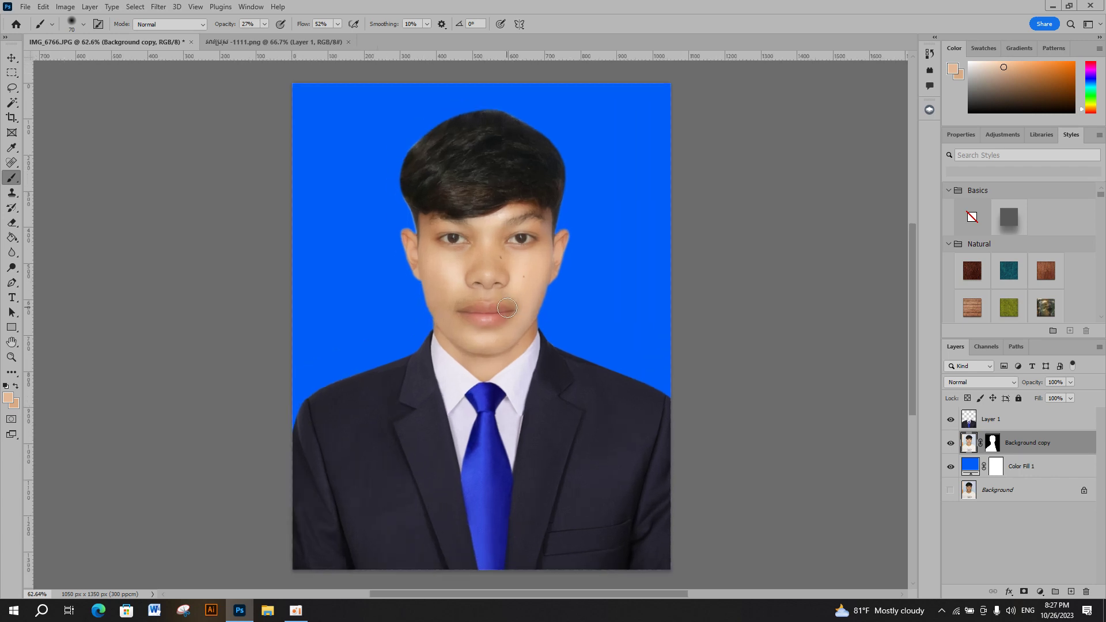
left_click(11, 58)
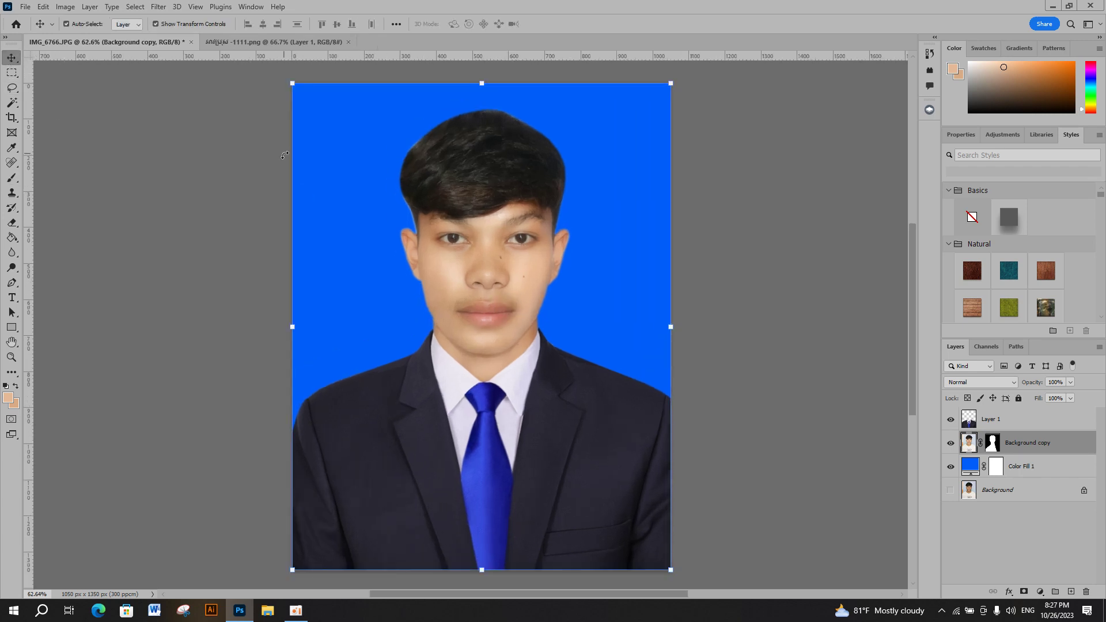
scroll(661, 330, "down", 1)
left_click(230, 178)
scroll(547, 214, "up", 1)
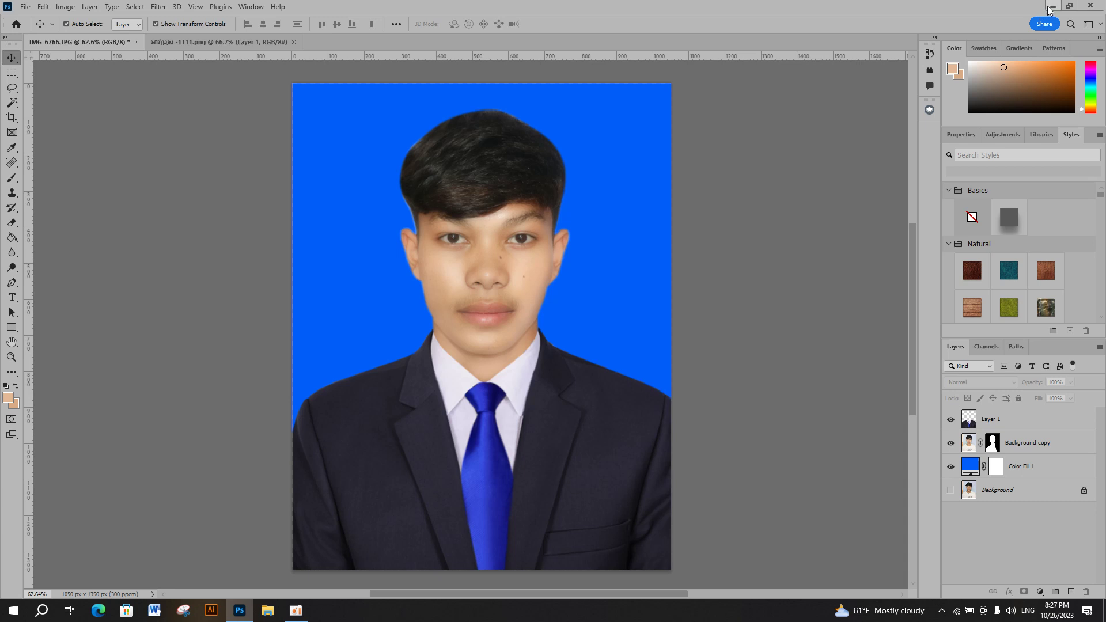
scroll(512, 241, "down", 1)
scroll(516, 239, "down", 1)
scroll(519, 239, "up", 1)
scroll(519, 239, "up", 1)
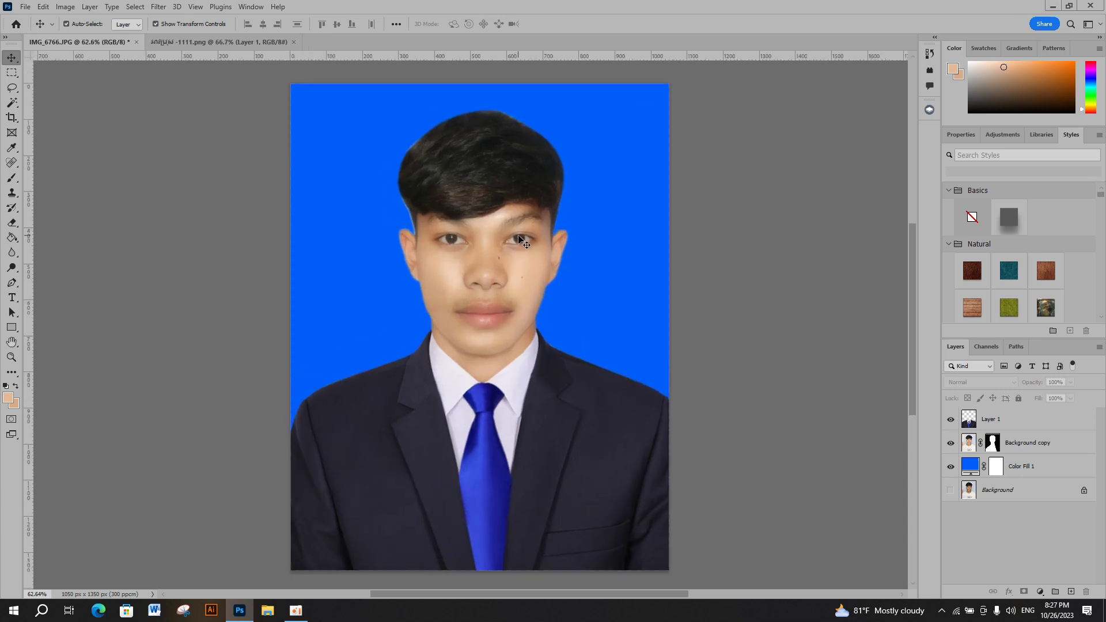
scroll(383, 205, "down", 1)
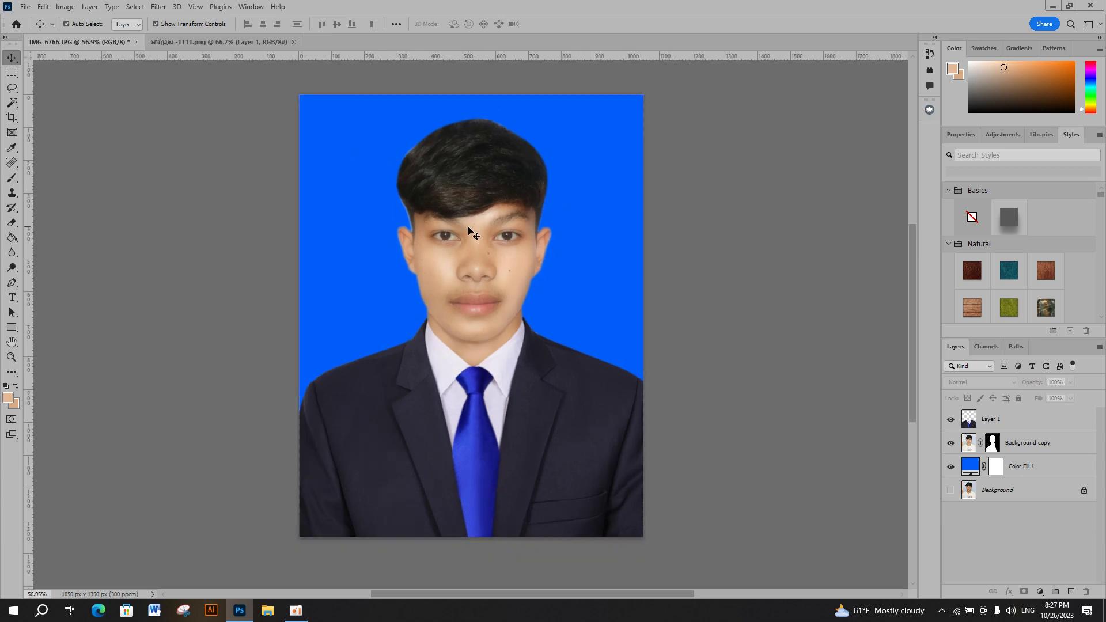
scroll(471, 232, "up", 1)
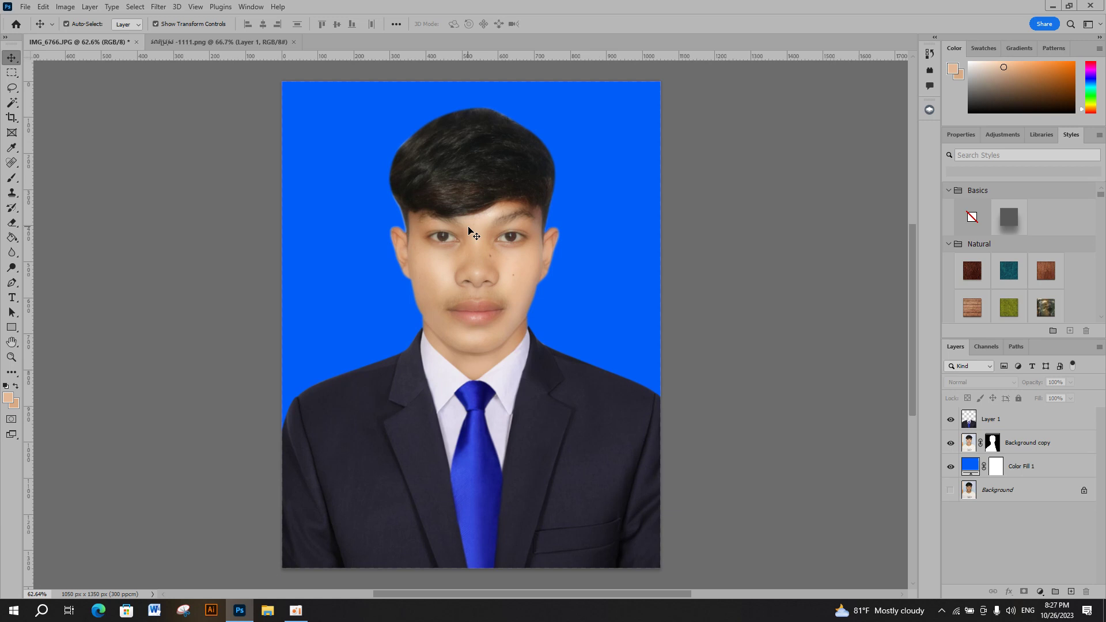